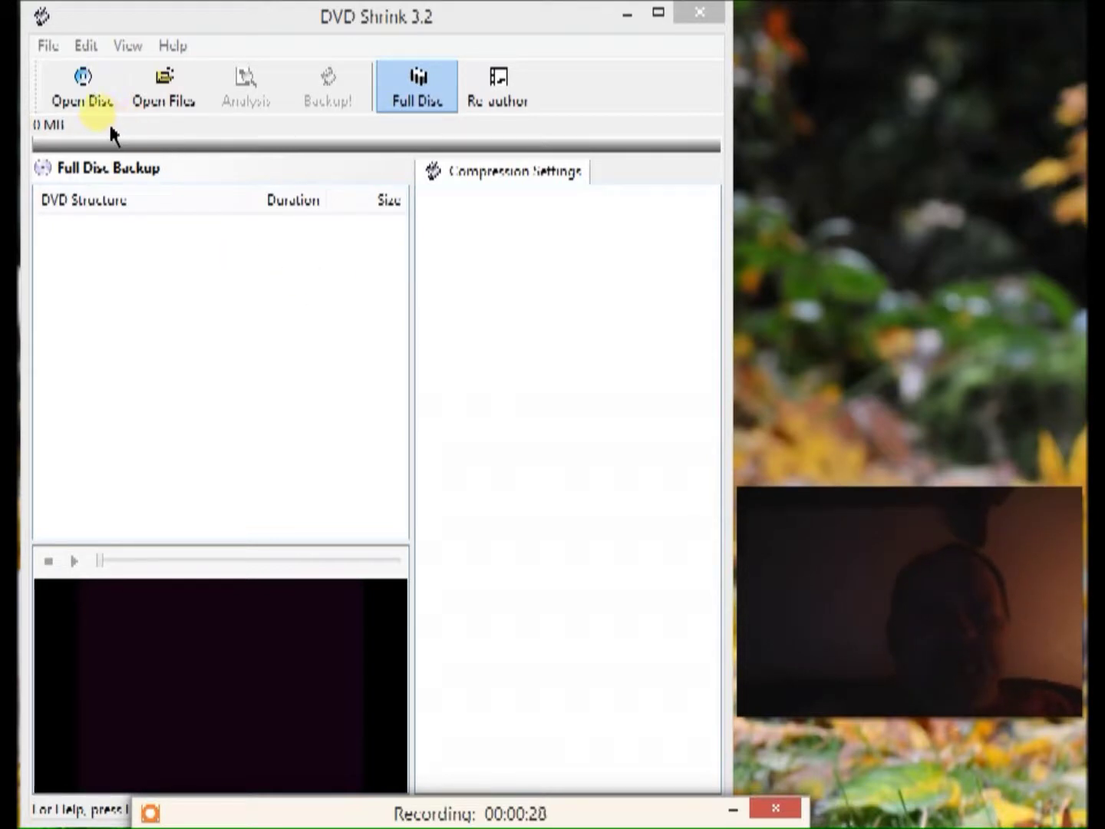
Step: Load the THE_VOW disc image through File > Open Disc Image
left_click(51, 47)
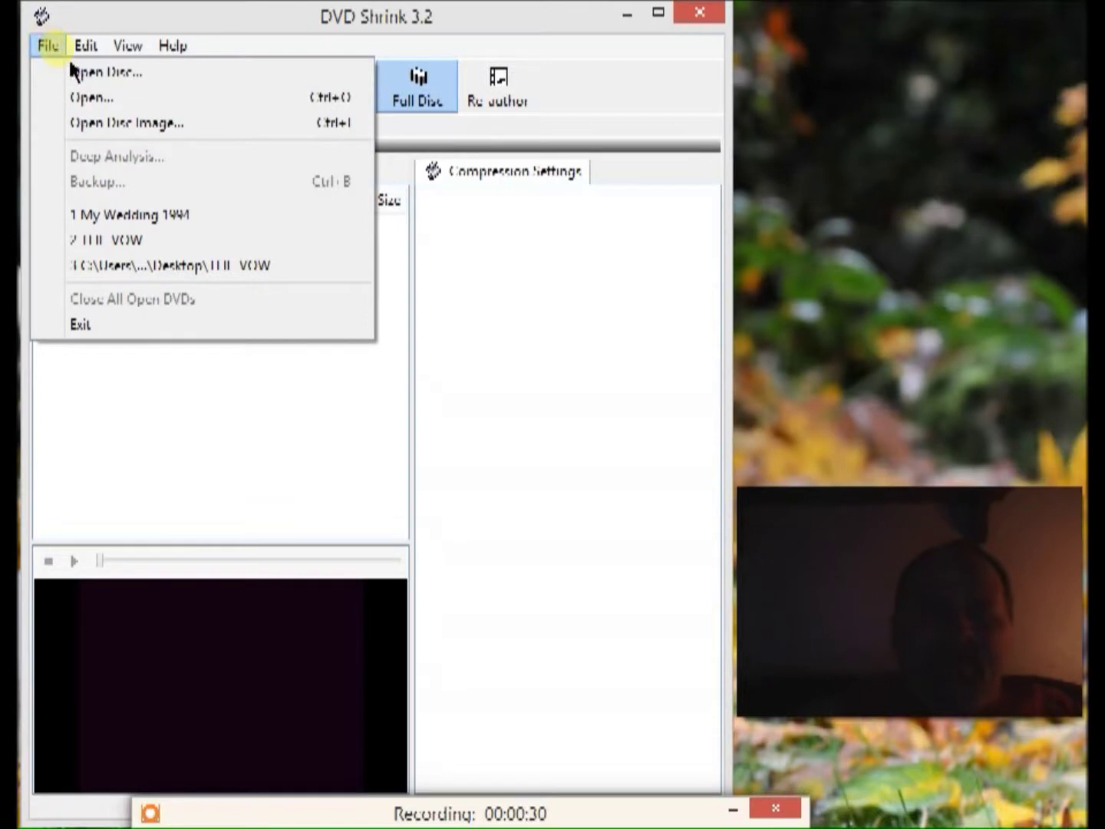
left_click(91, 130)
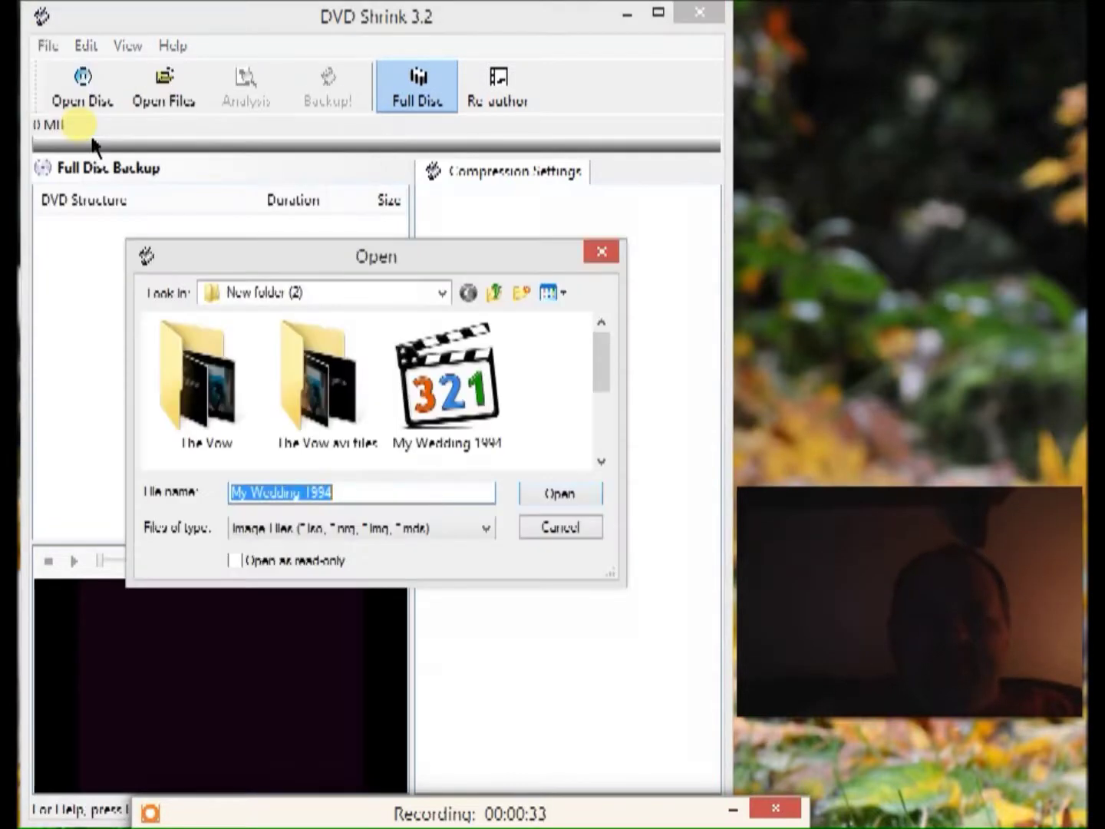
left_click_drag(616, 370, 616, 438)
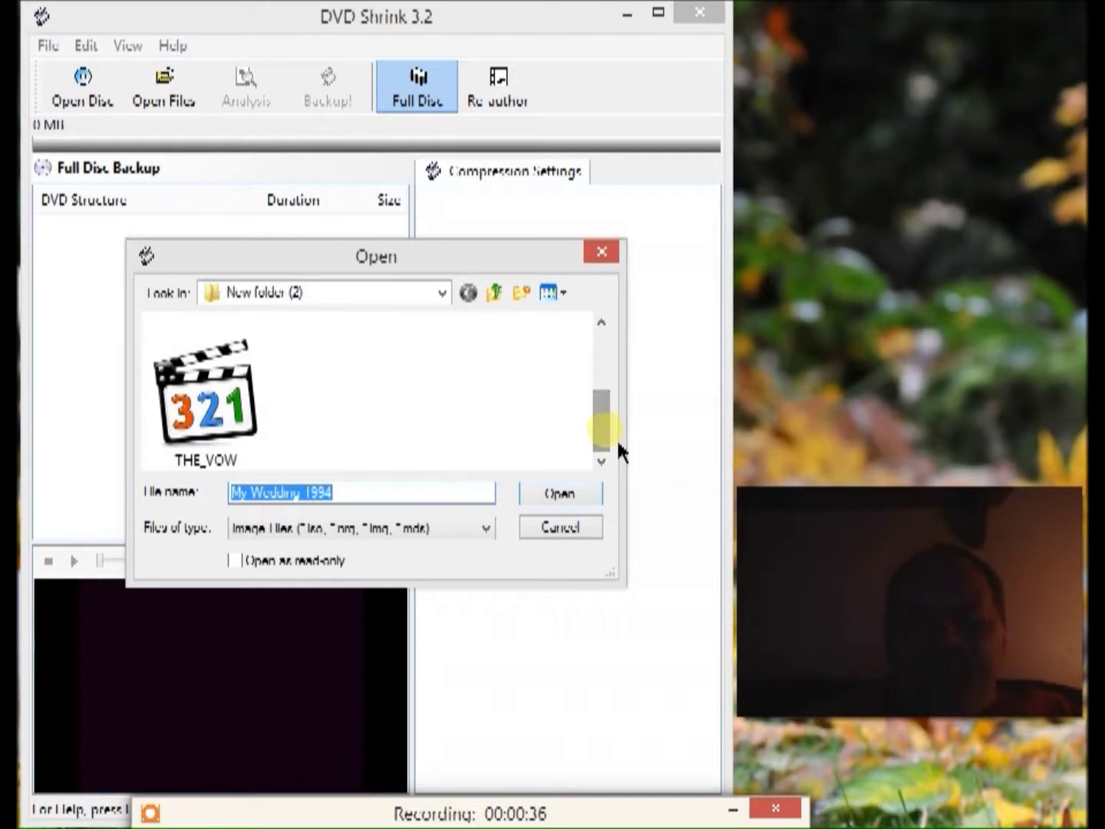
left_click(226, 410)
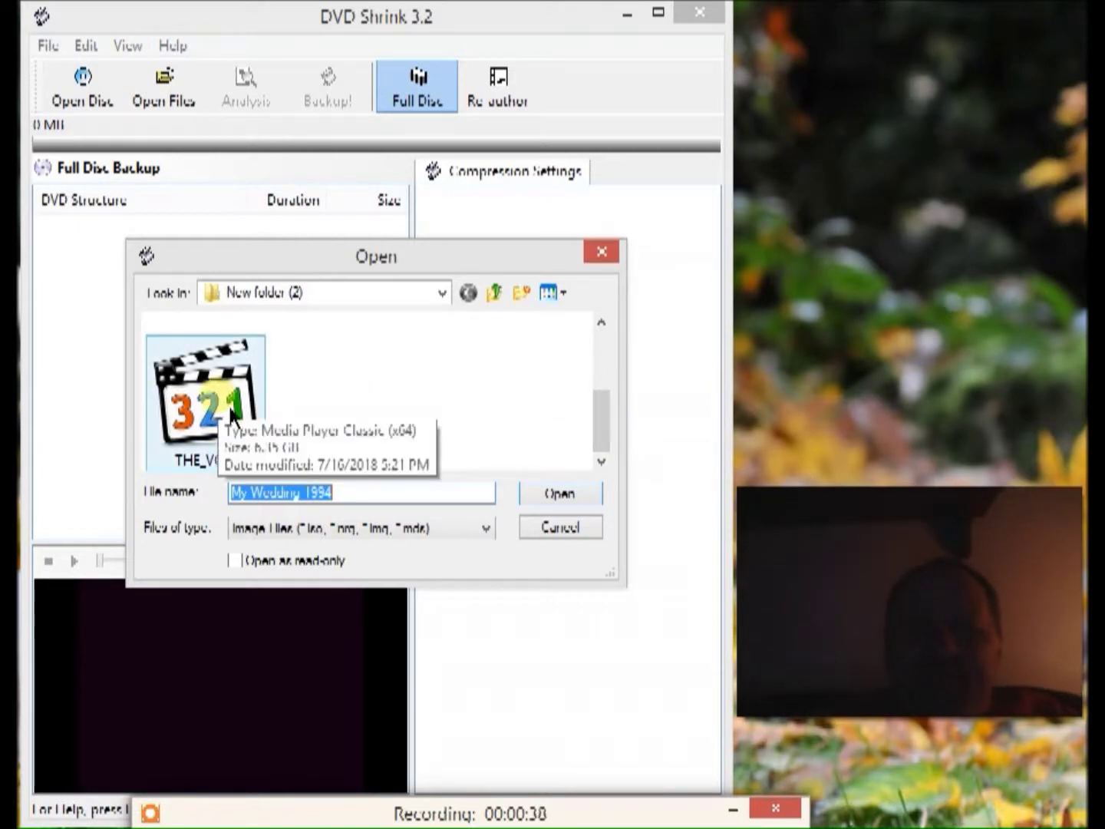
left_click(231, 413)
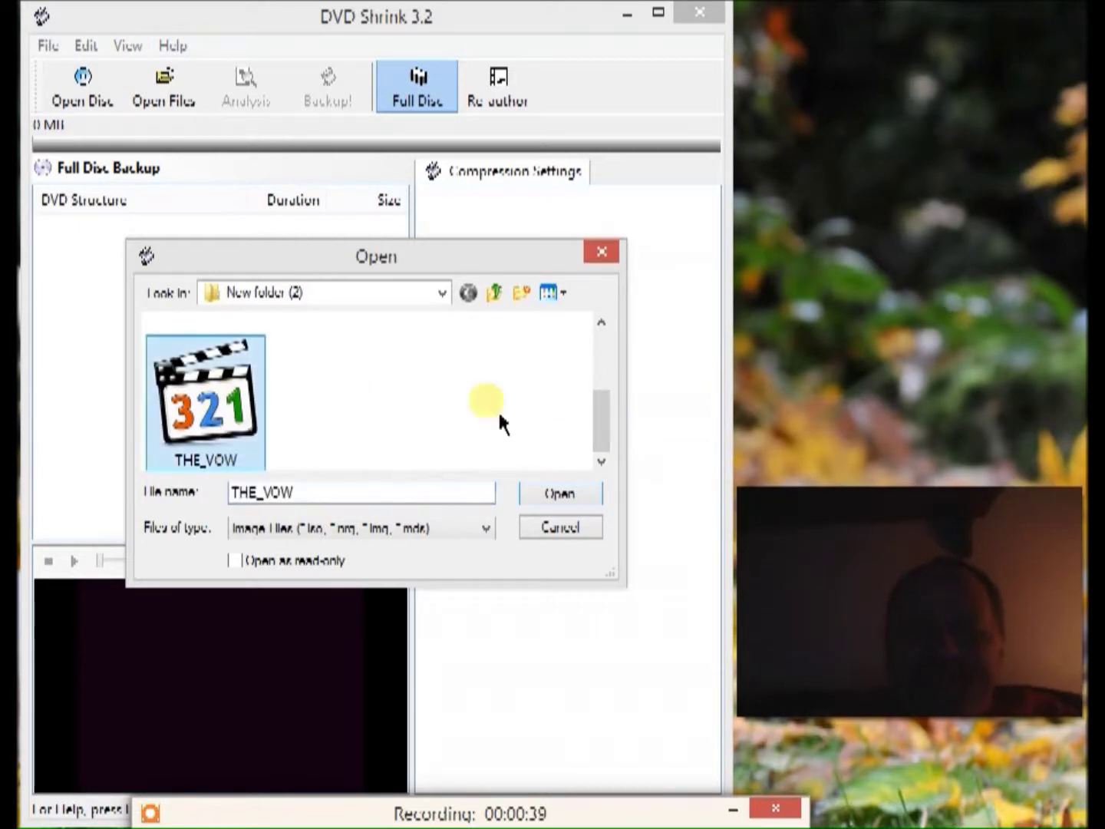
left_click(555, 501)
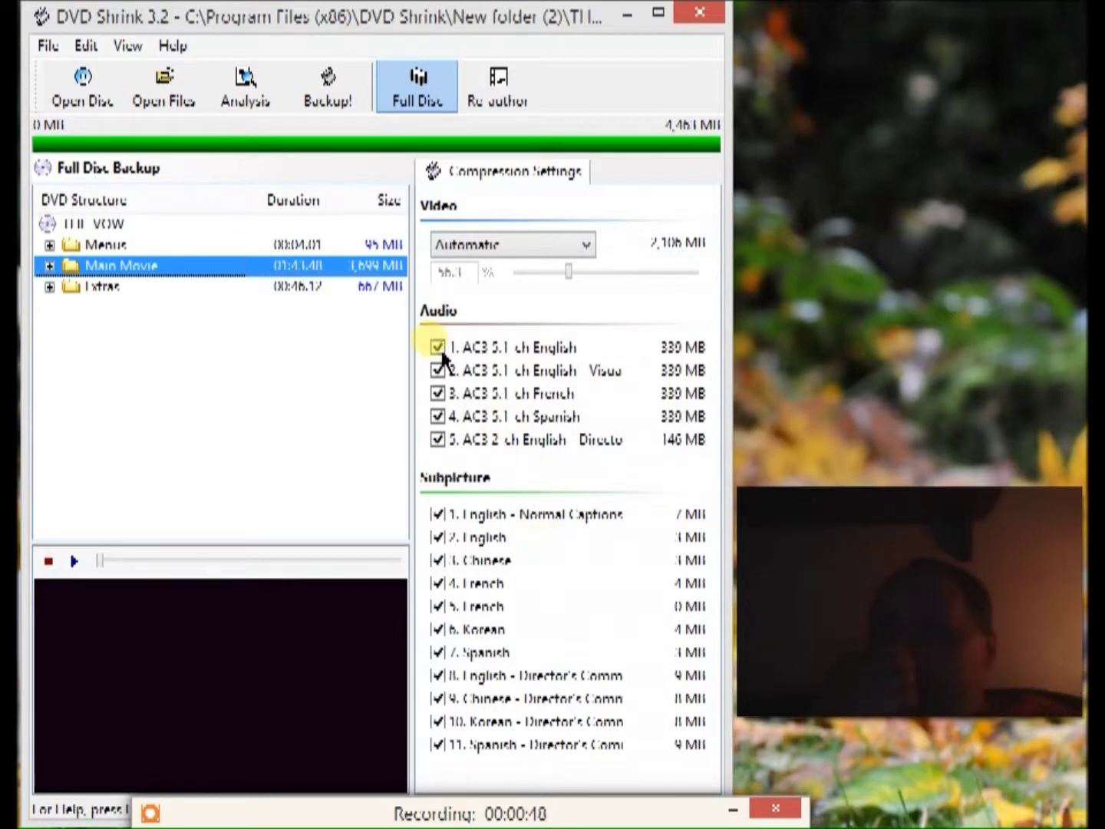
Step: Switch to Re-author mode and add main movie Title 1 (01:43:48) to the DVD Compilation
left_click(525, 110)
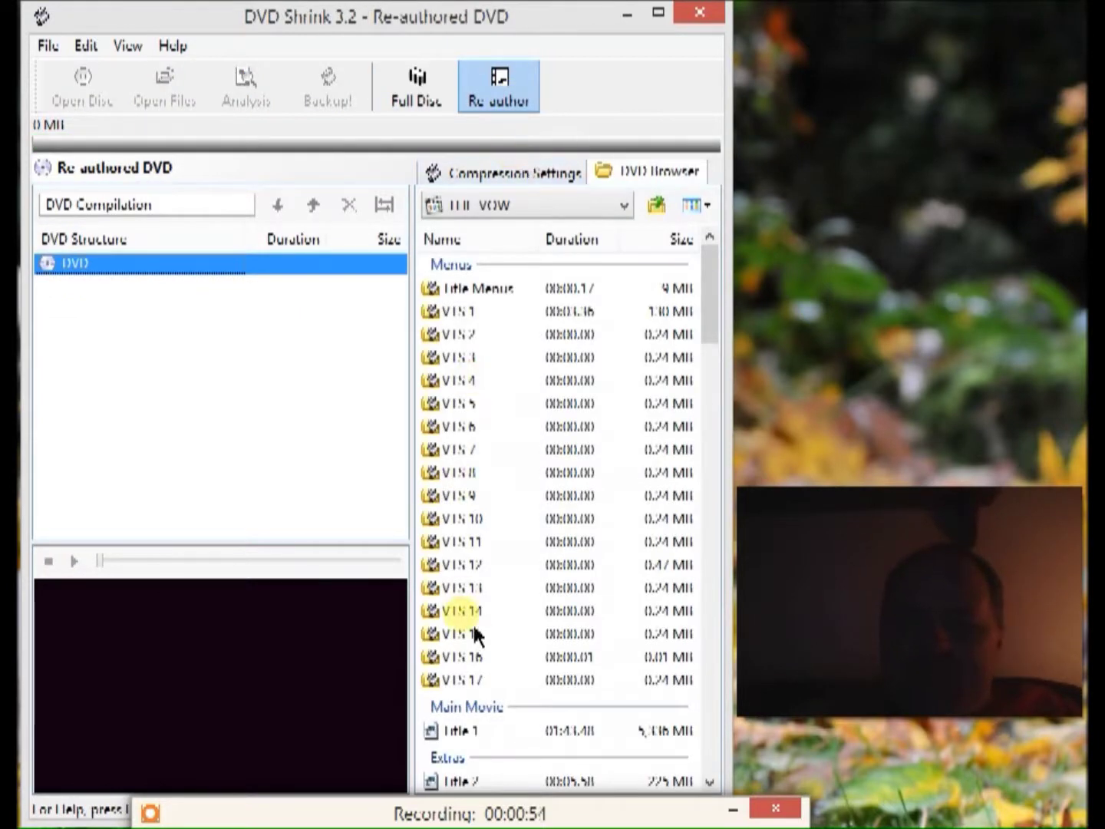
left_click_drag(460, 731, 341, 508)
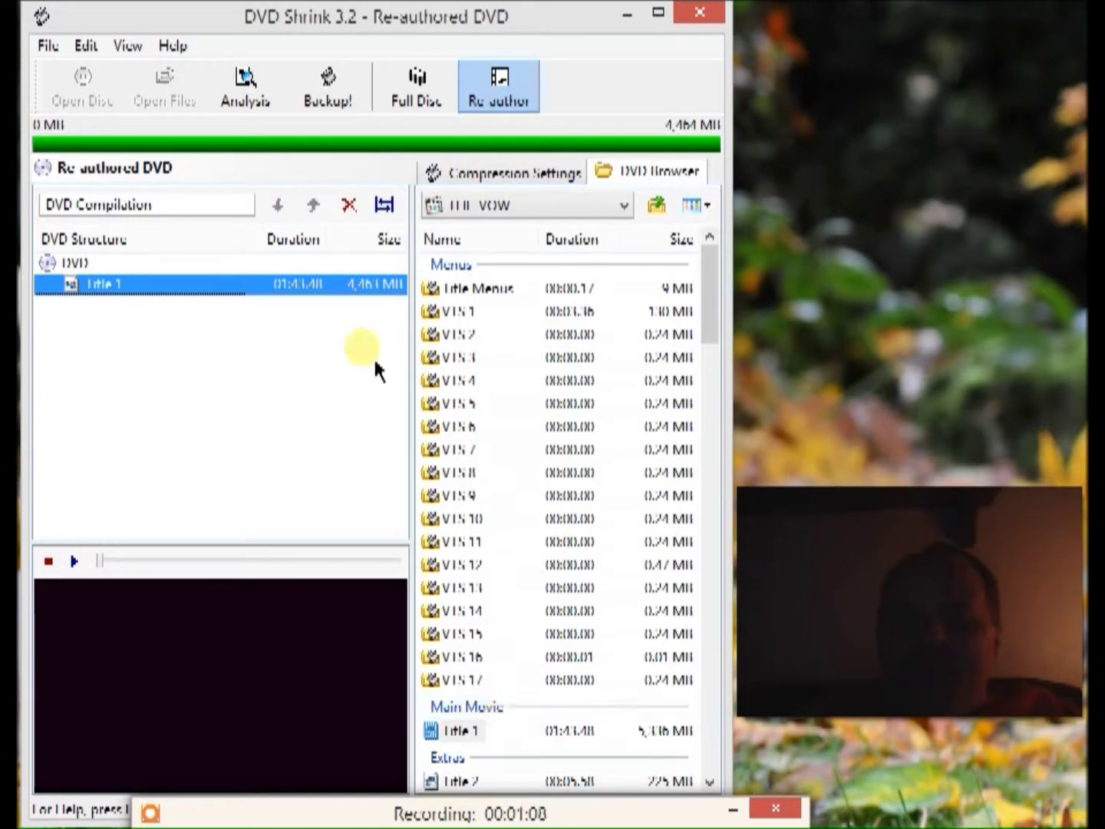
Step: Uncheck all ten subtitle streams in Title 1's compression settings
left_click(515, 172)
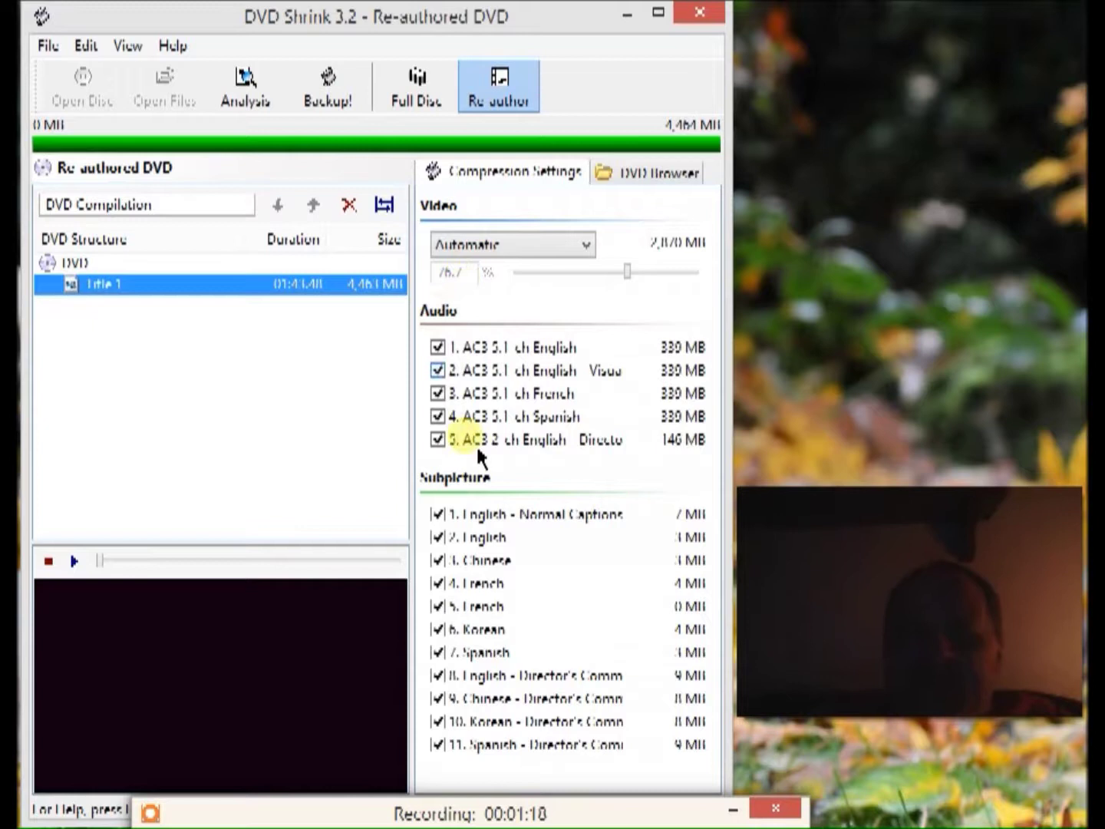
left_click(452, 745)
left_click(448, 723)
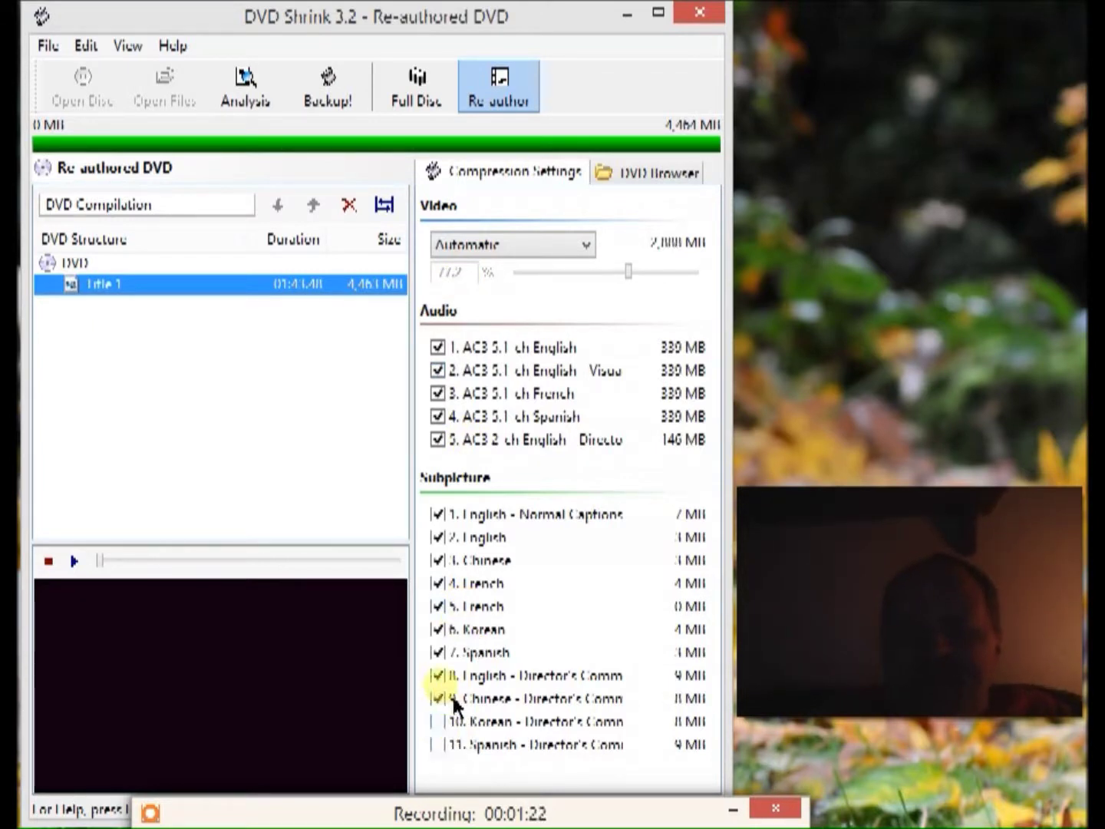
left_click(454, 698)
left_click(454, 675)
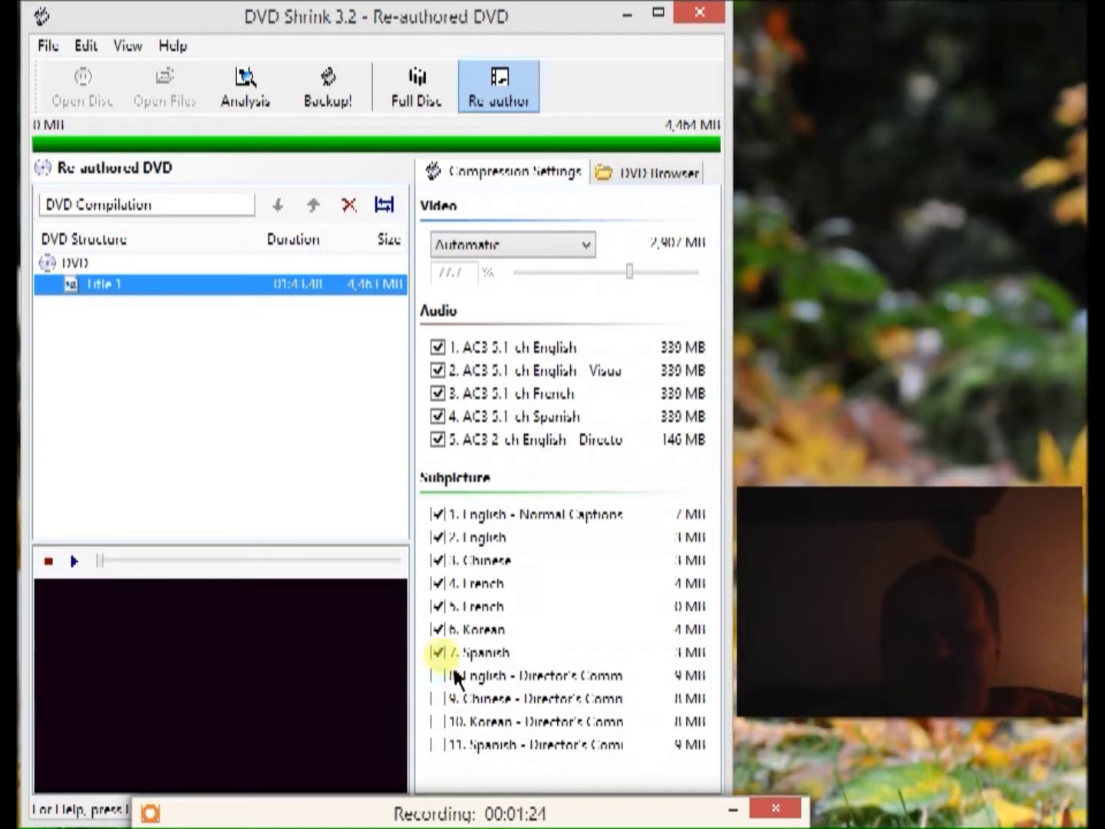
left_click(452, 653)
left_click(451, 630)
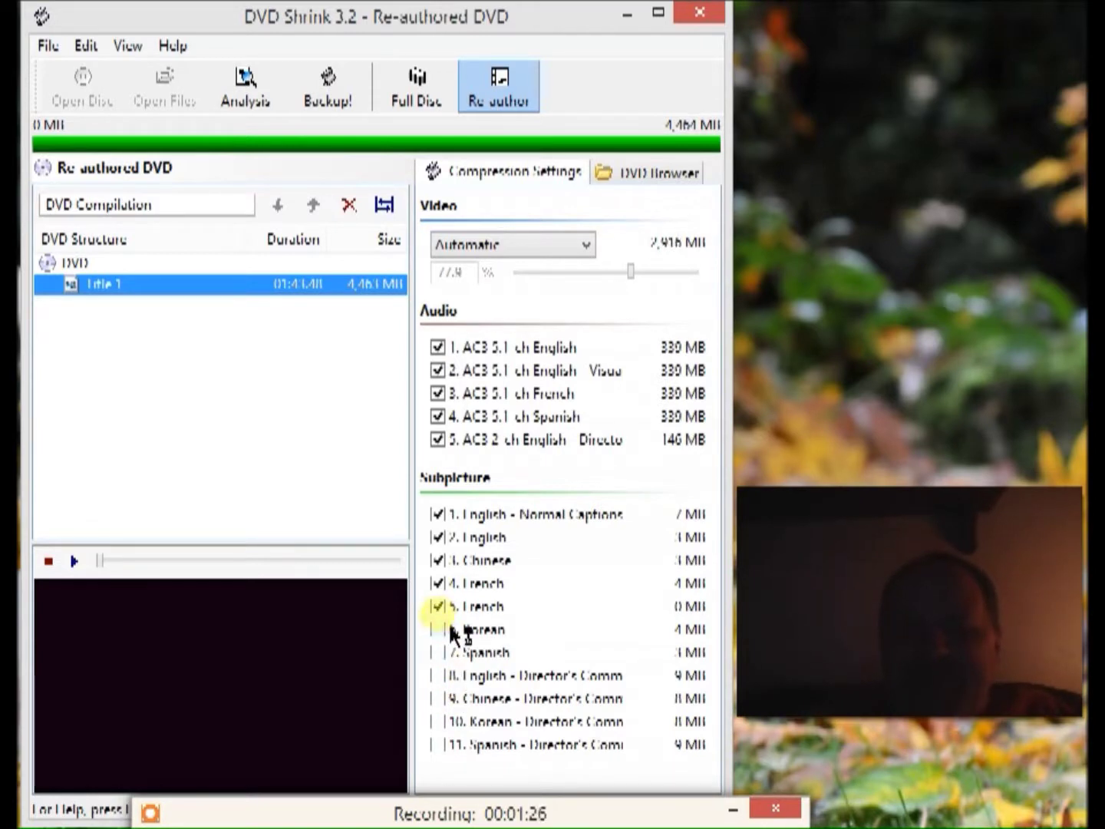
left_click(453, 608)
left_click(454, 585)
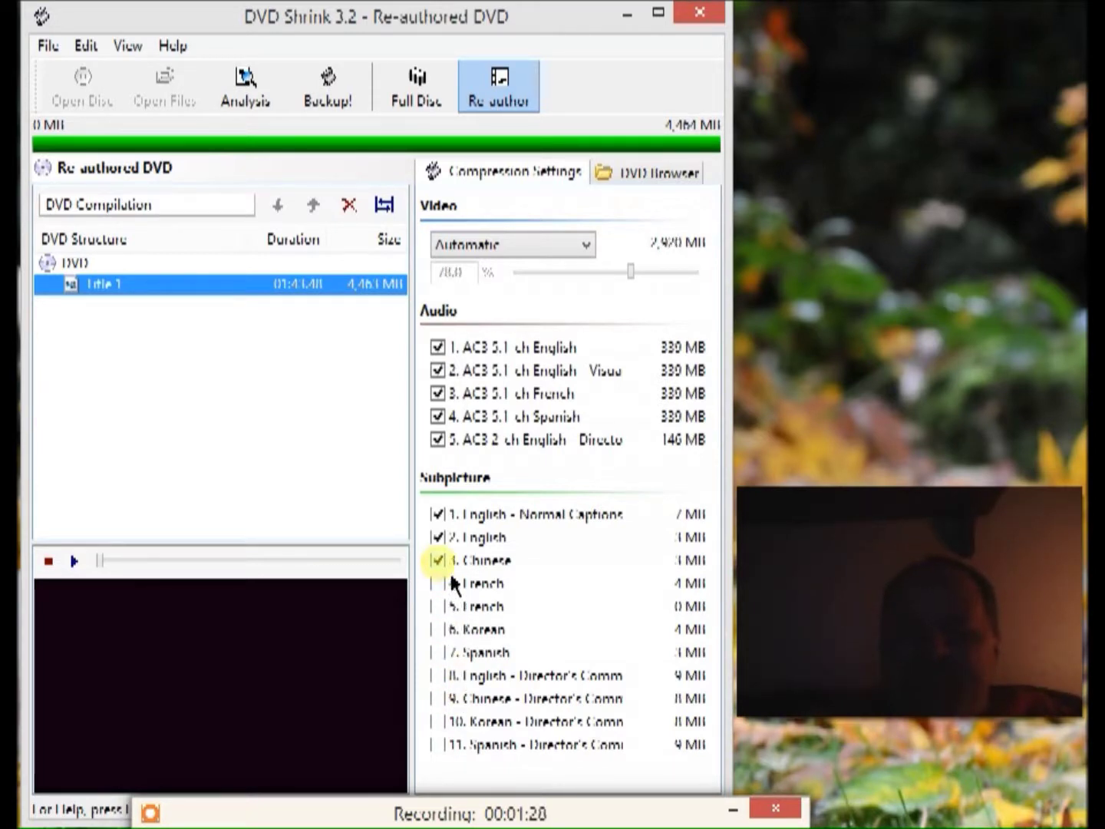
left_click(441, 537)
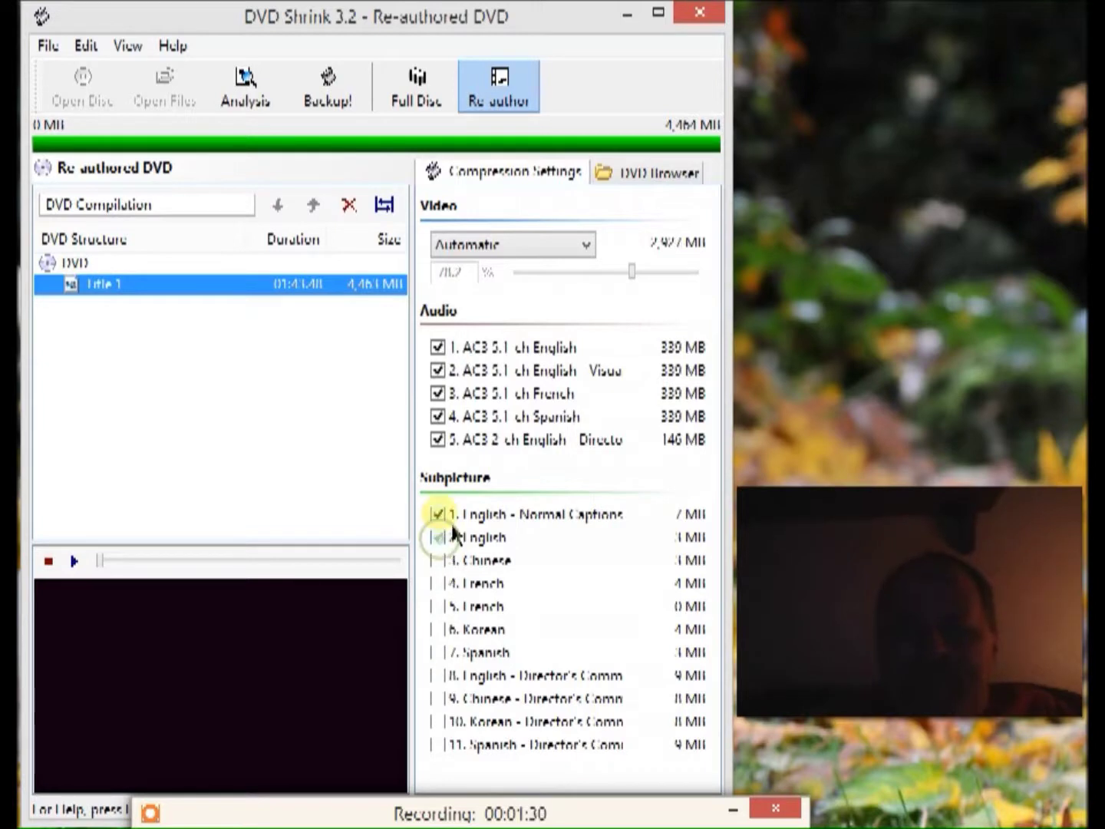
left_click(440, 516)
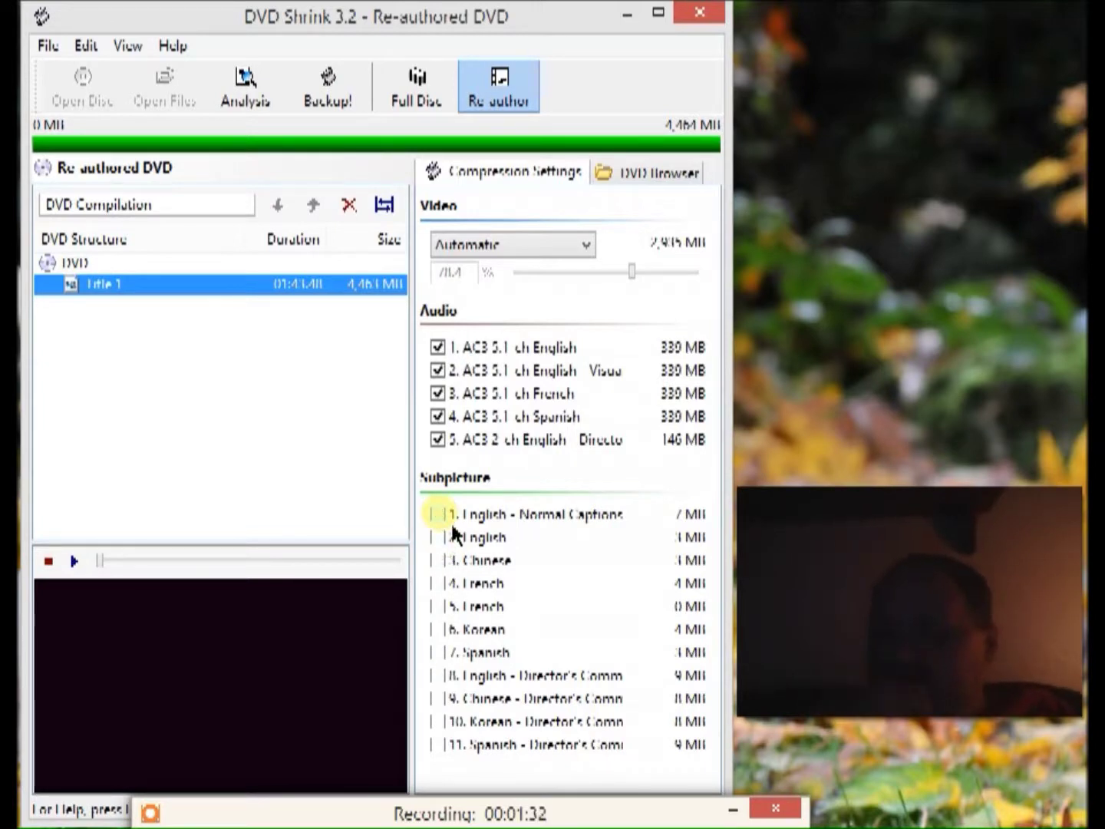
Step: Drop the English commentary, French 5.1 and second English 5.1 audio tracks
left_click(444, 446)
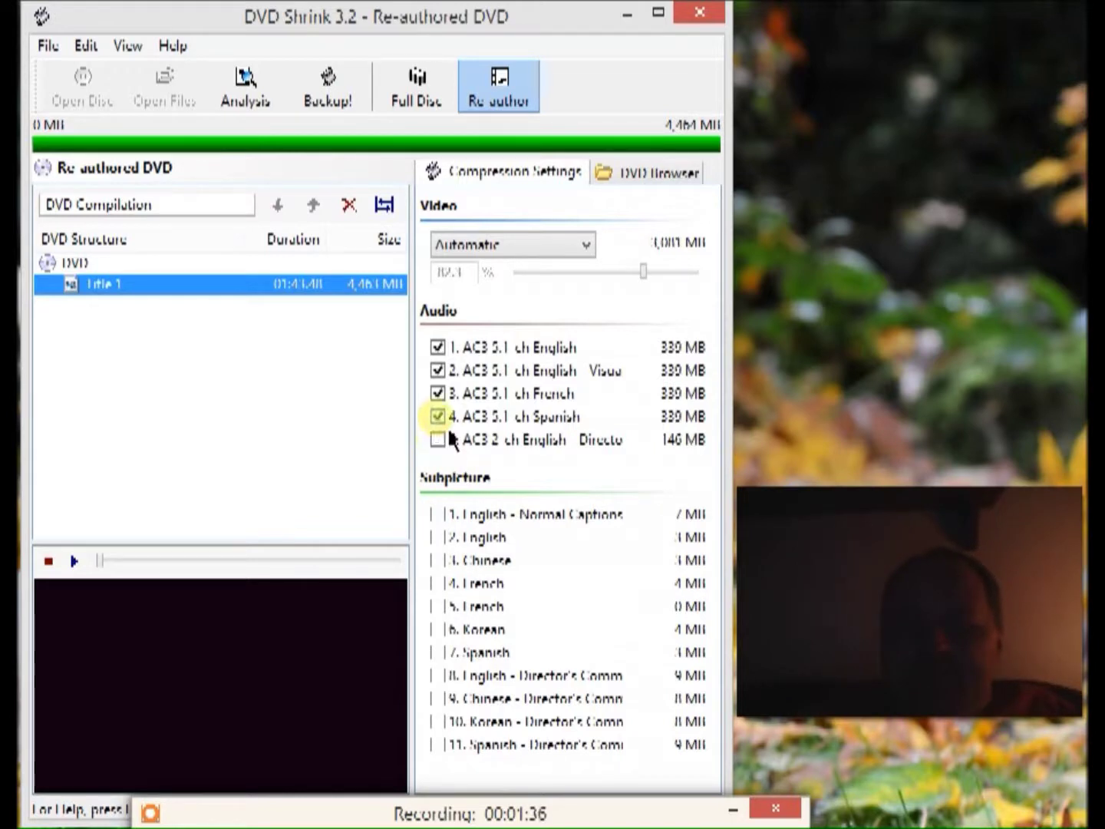
left_click(448, 395)
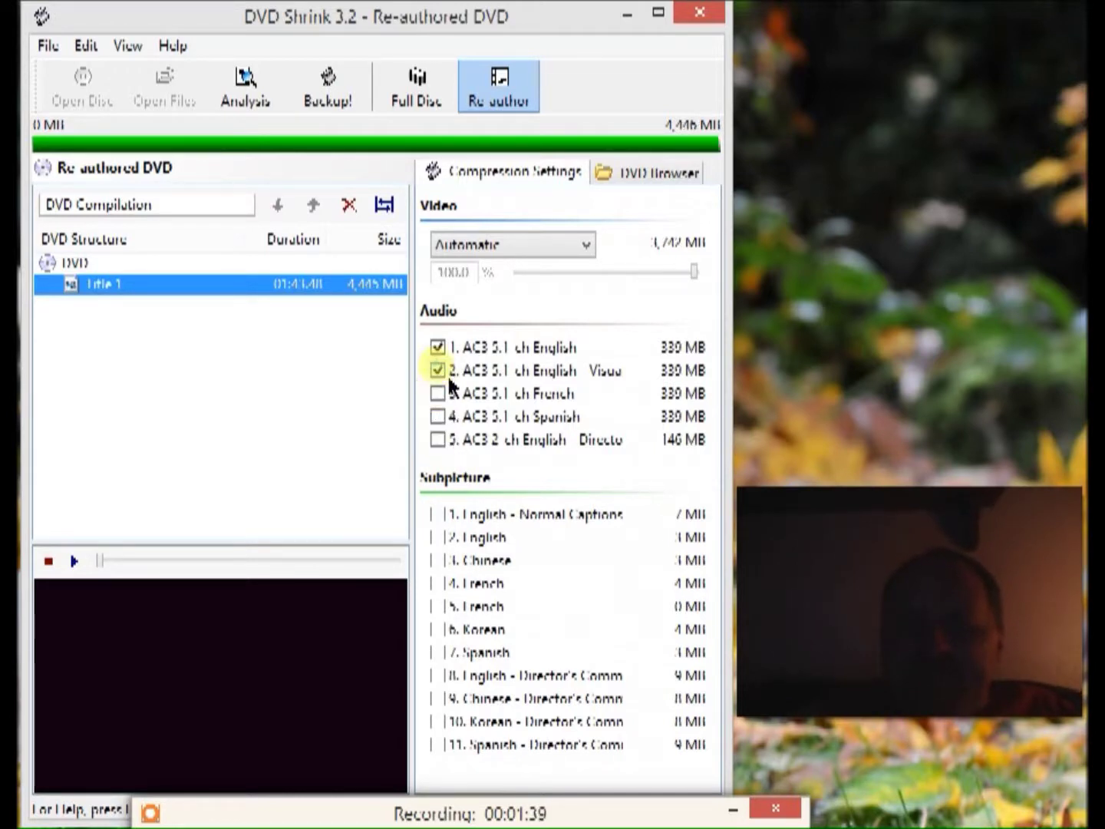
left_click(439, 371)
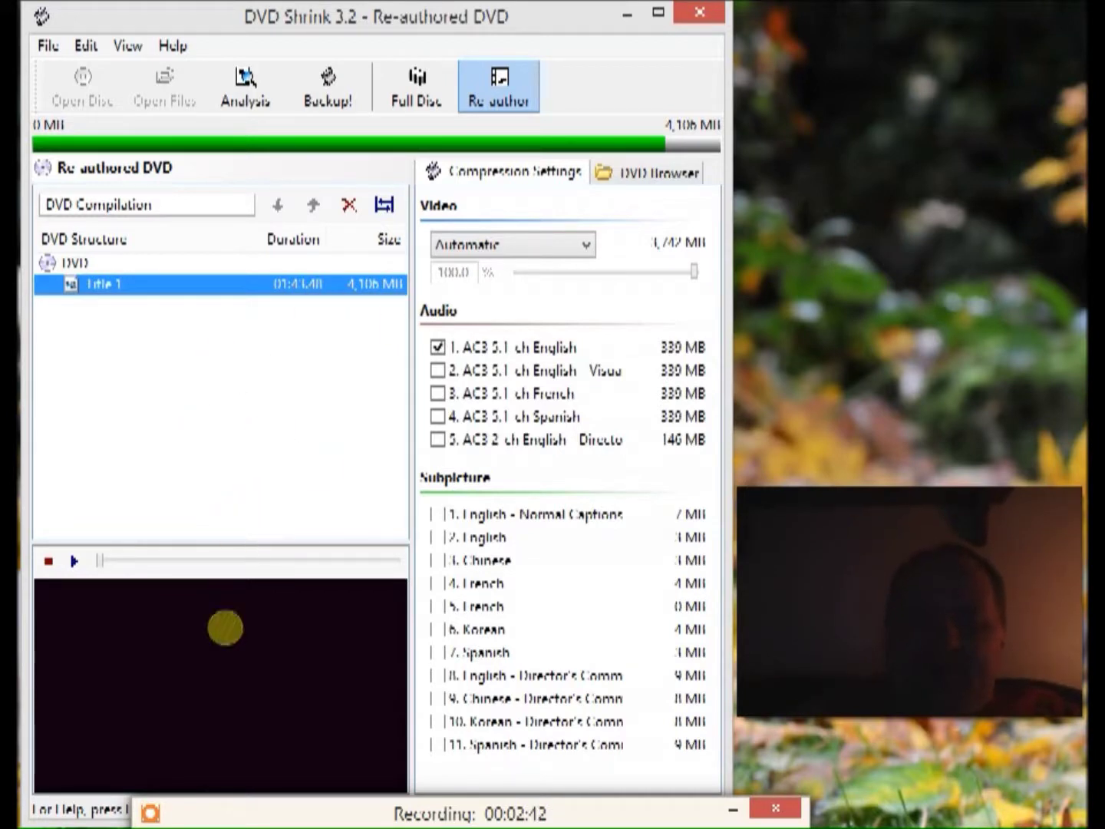
mouse_move(238, 797)
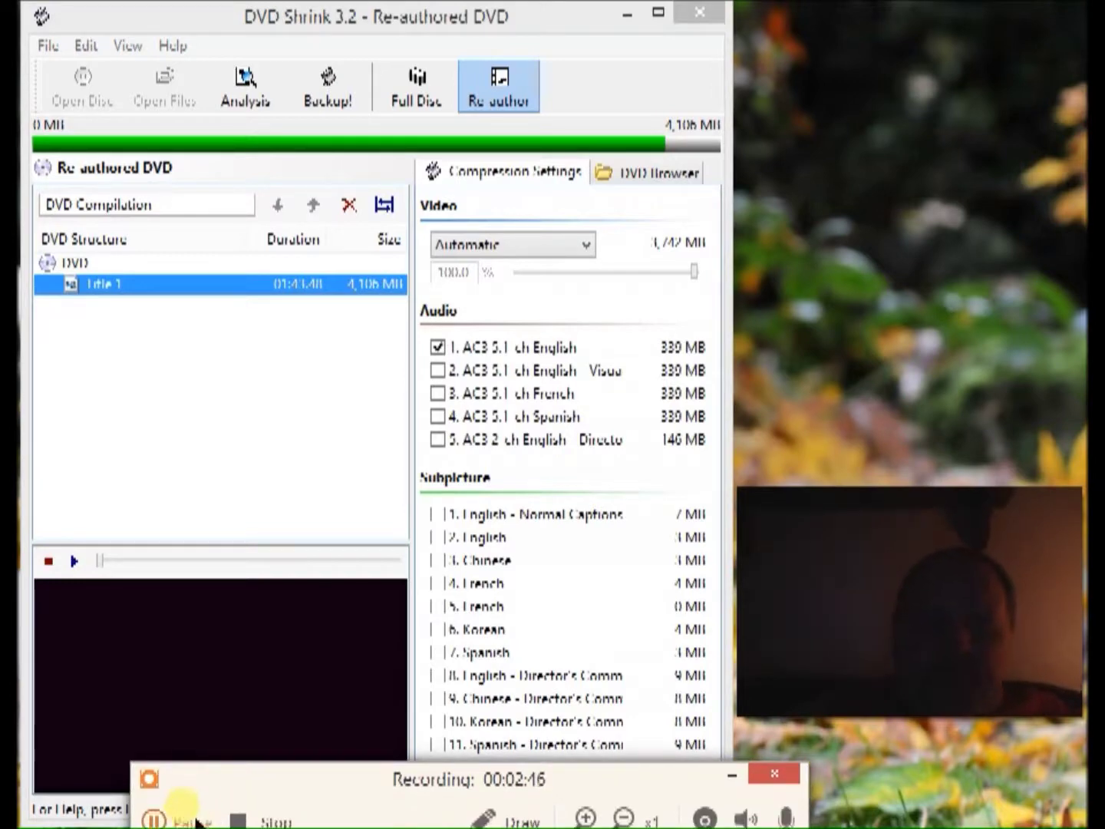
Step: Open The Vow folder in File Explorer and bring up VTS_01_1's context menu
left_click(154, 819)
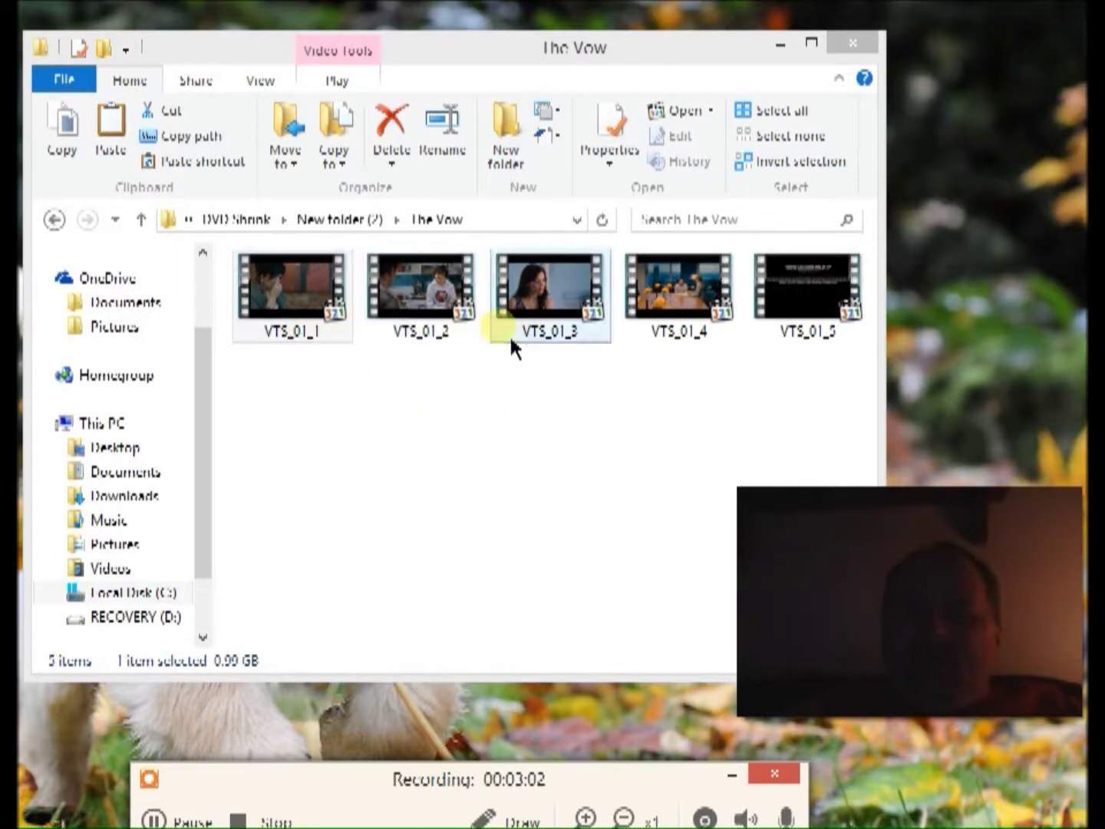
left_click(550, 328)
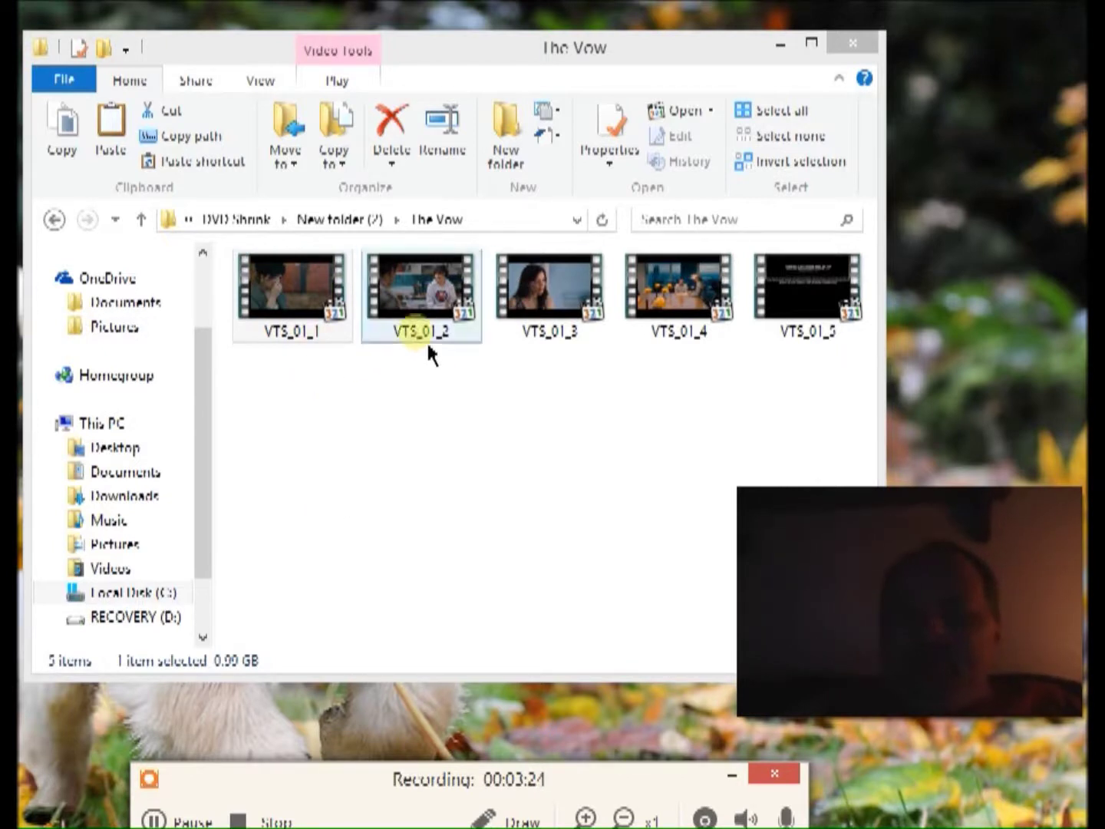
right_click(299, 299)
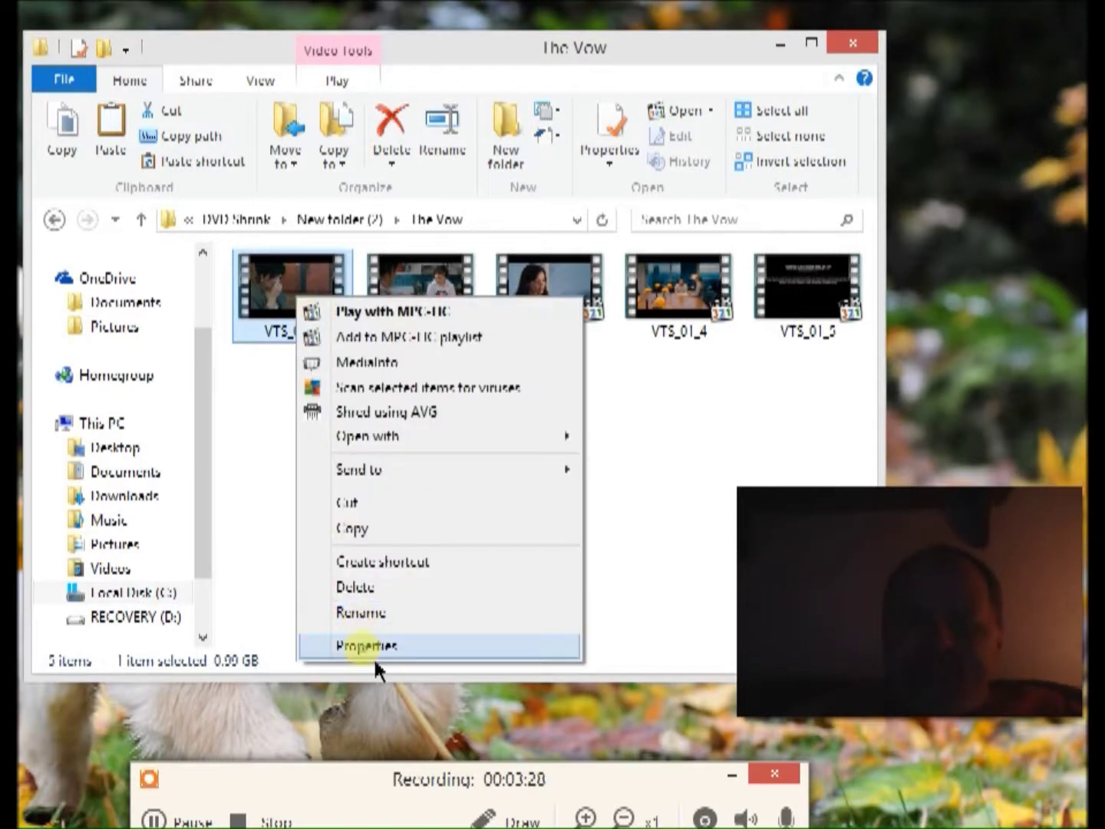
Step: Check VTS_01_1's .VOB type and 0.99 GB size in Properties, then close it
left_click(373, 657)
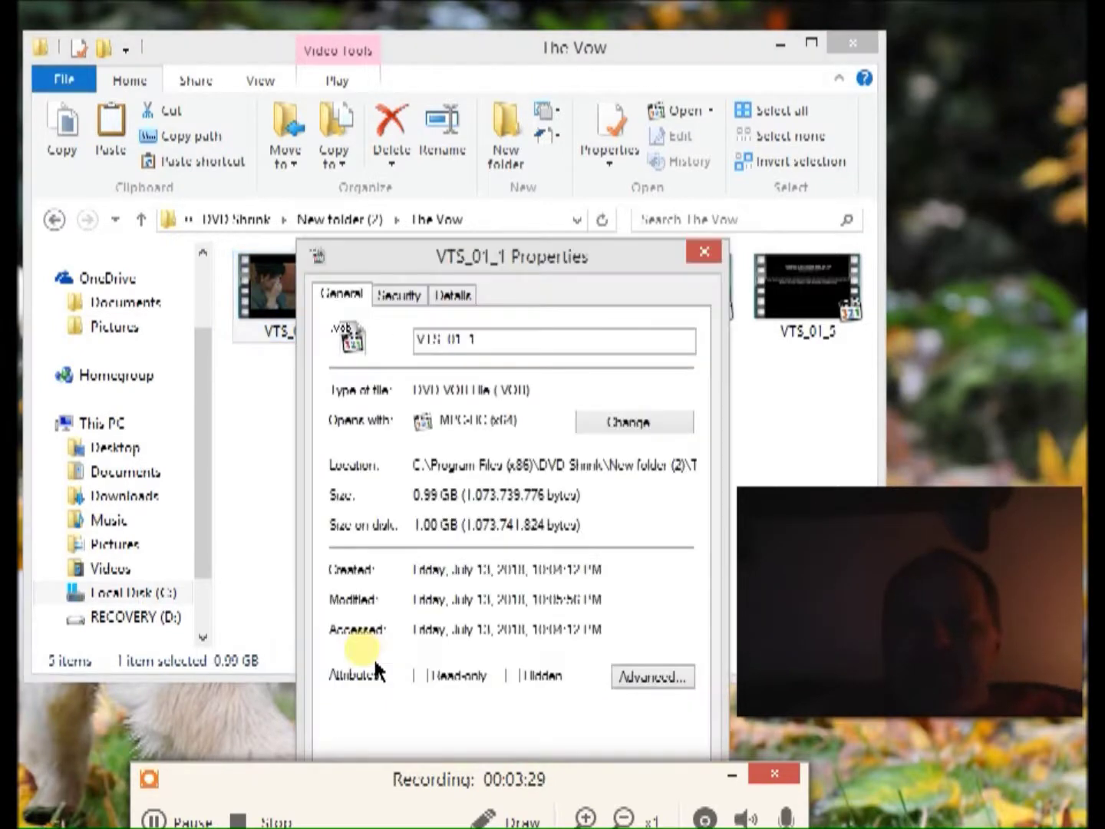
double_click(511, 393)
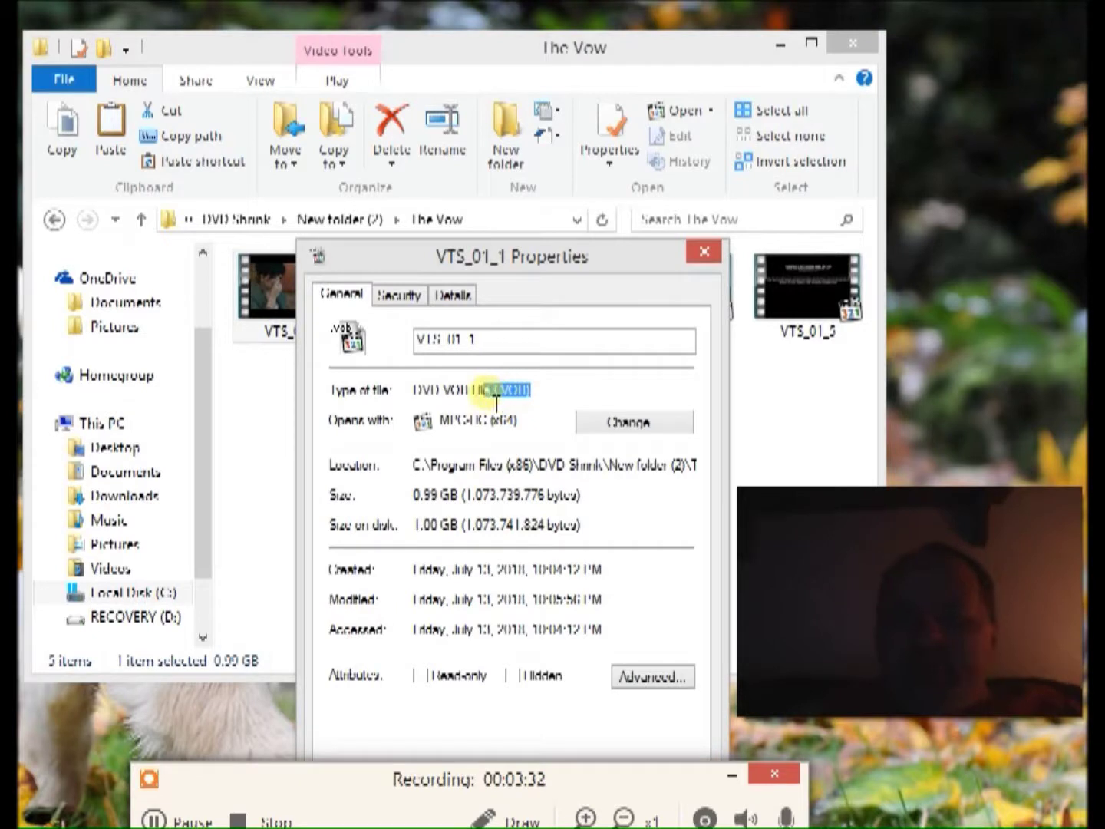
left_click(561, 392)
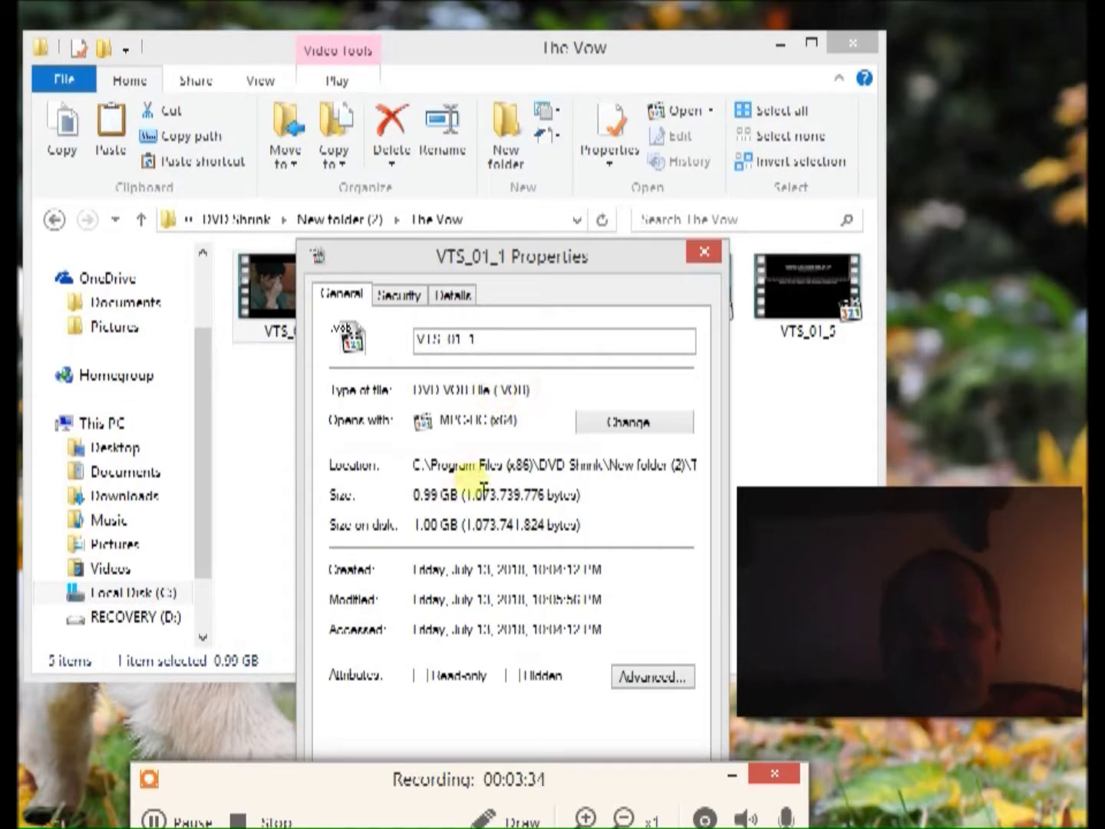
mouse_move(451, 500)
left_mouse_down()
mouse_move(414, 502)
mouse_move(467, 507)
left_mouse_up()
left_click(529, 406)
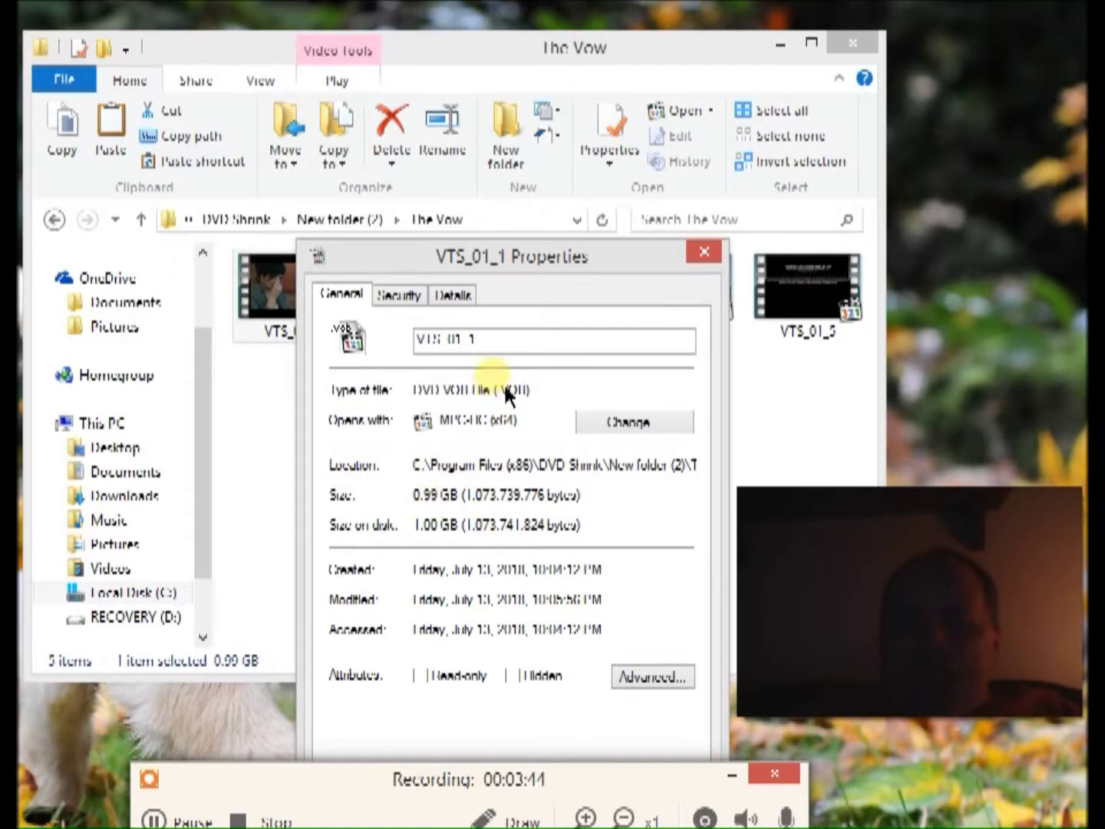
left_click(703, 252)
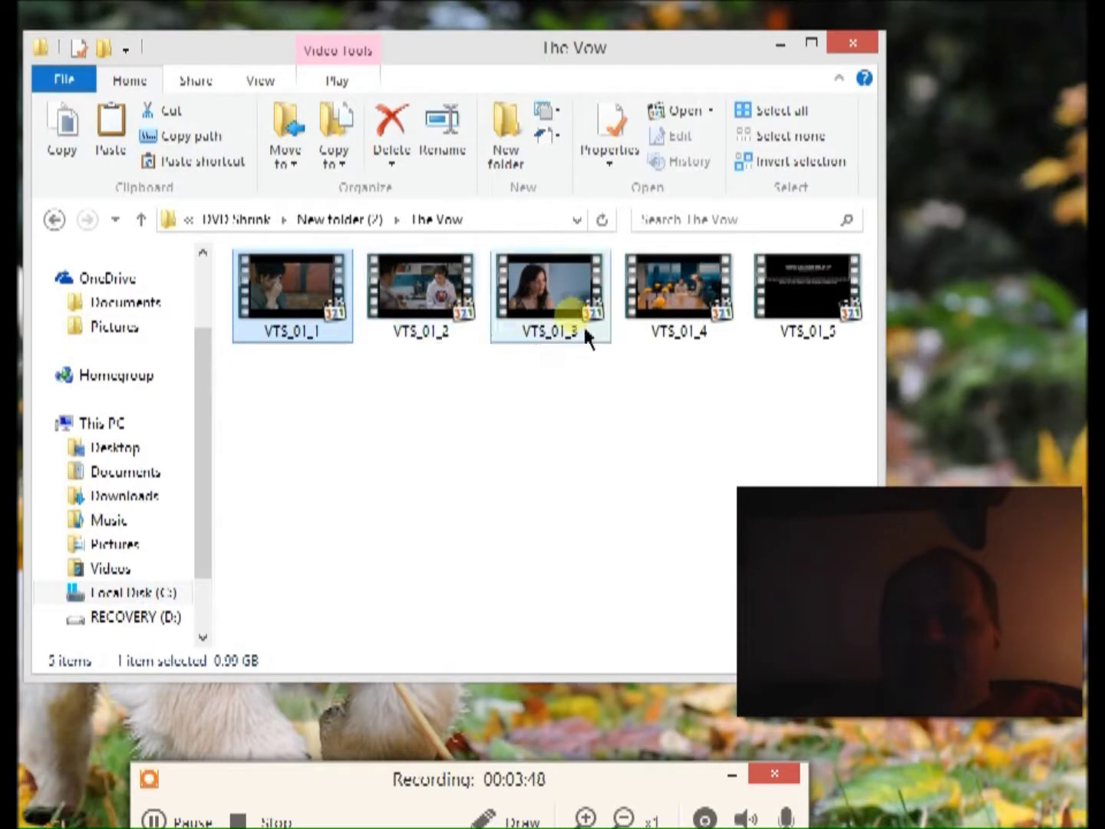
Step: Go to The Vow avi files folder and bring up VTS_01_1's context menu
left_click(444, 415)
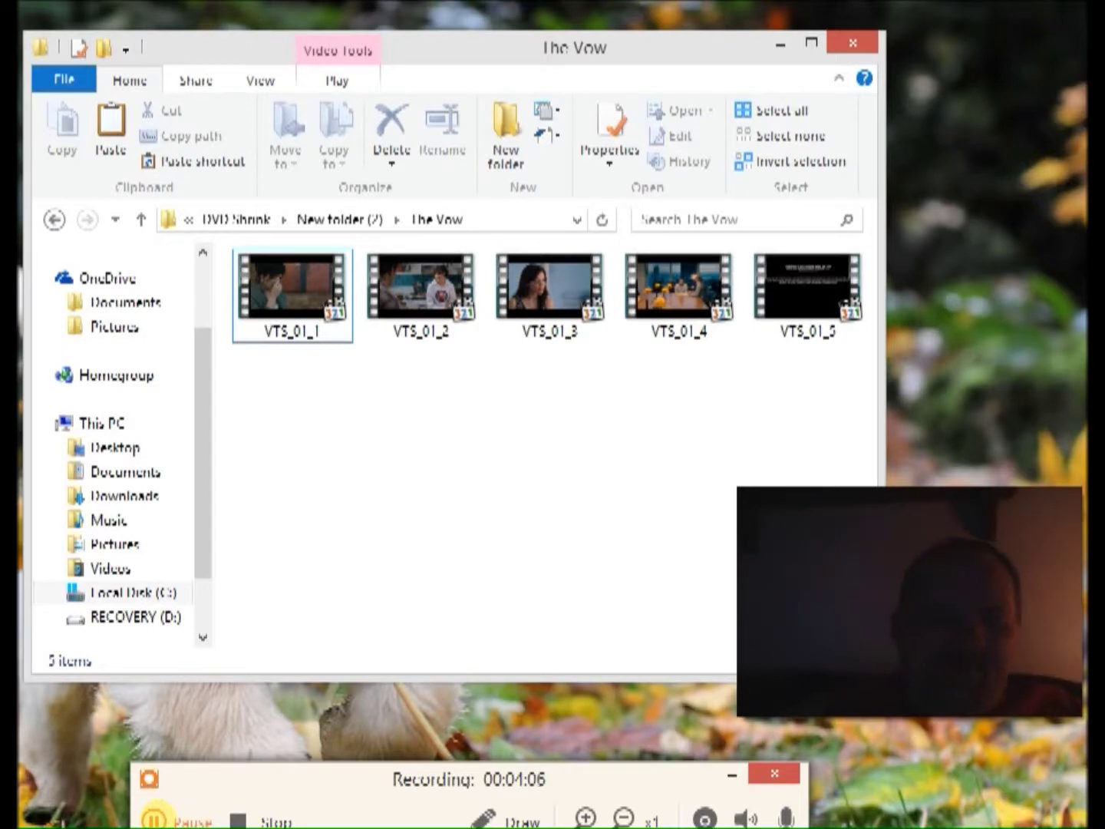
left_click(154, 819)
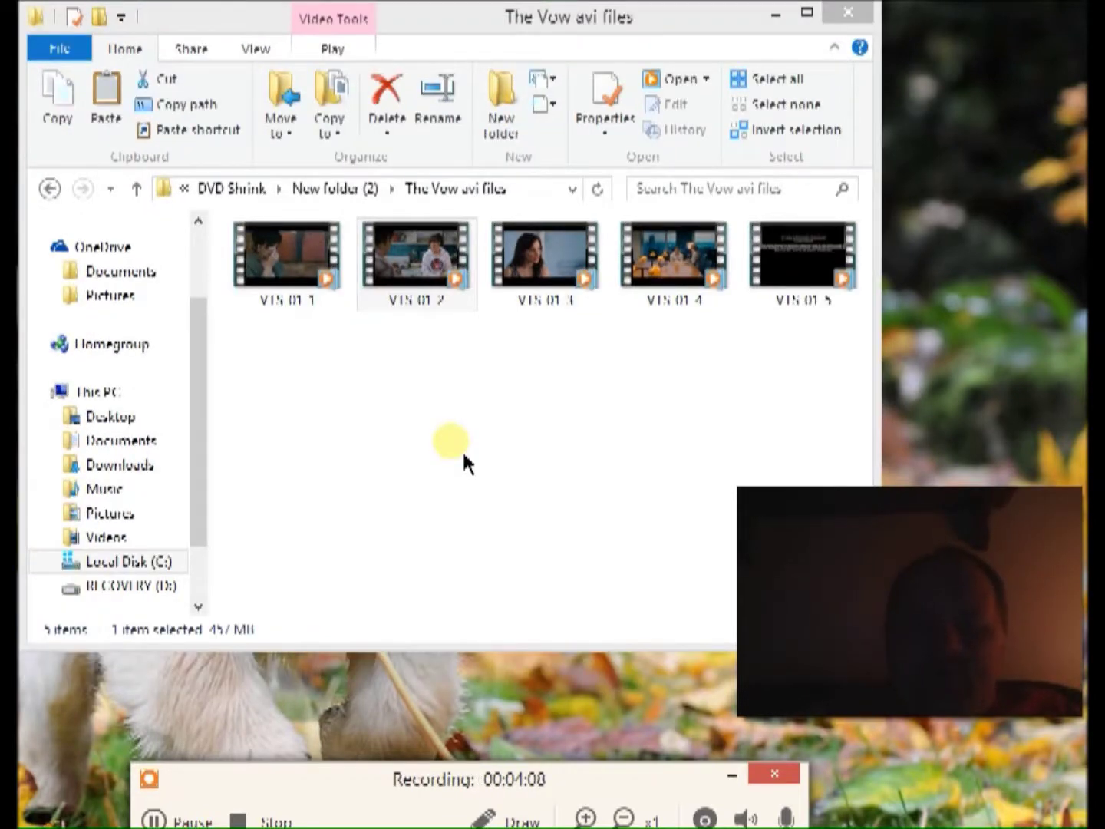
left_click(314, 306)
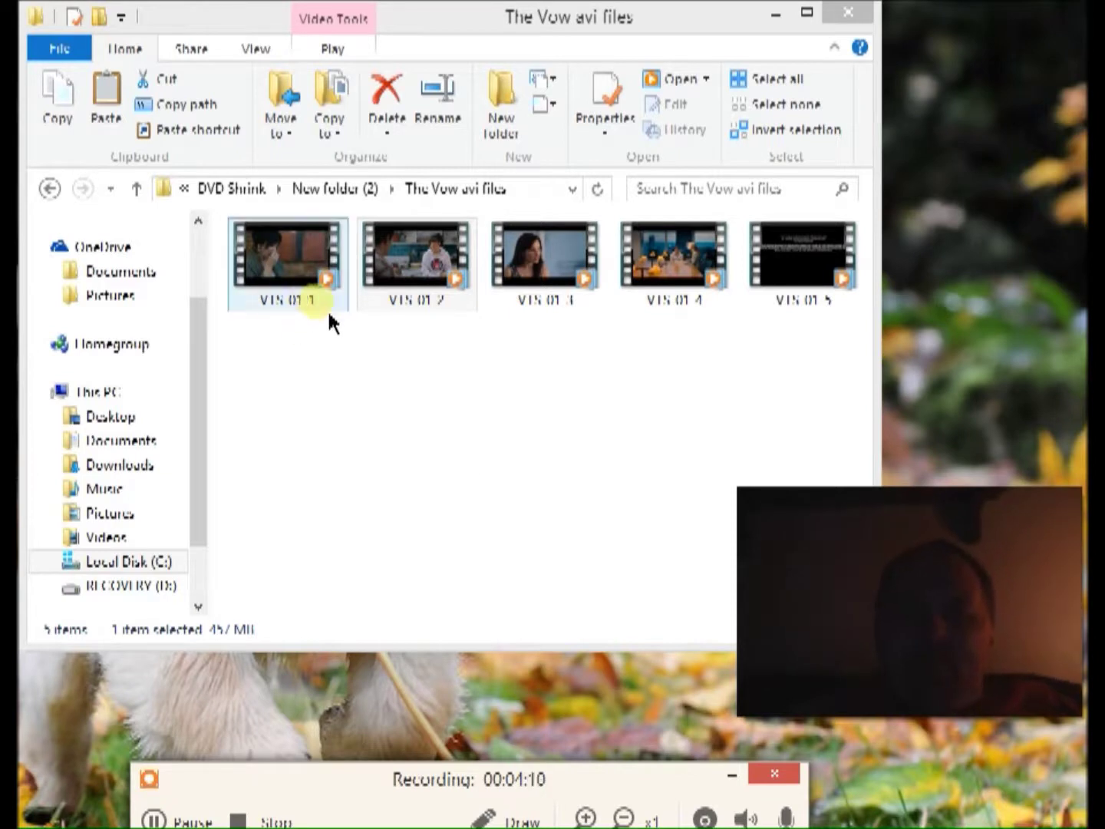
left_click(314, 291)
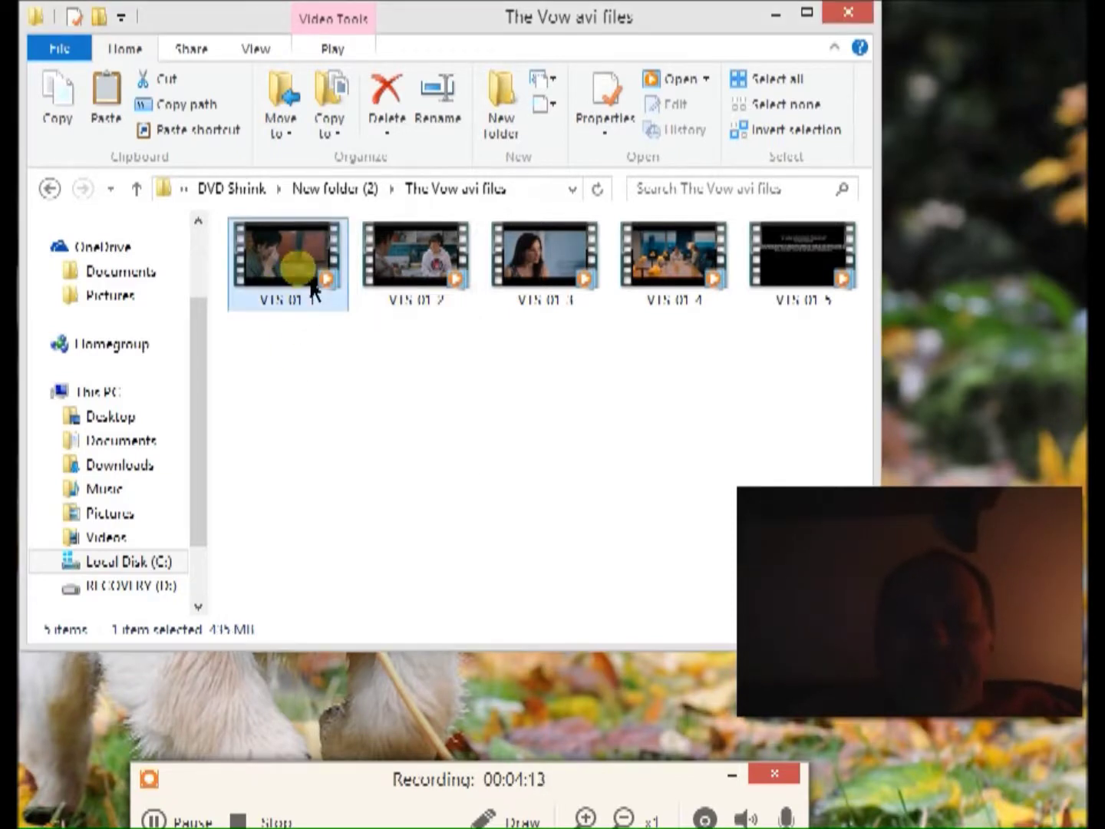
right_click(309, 281)
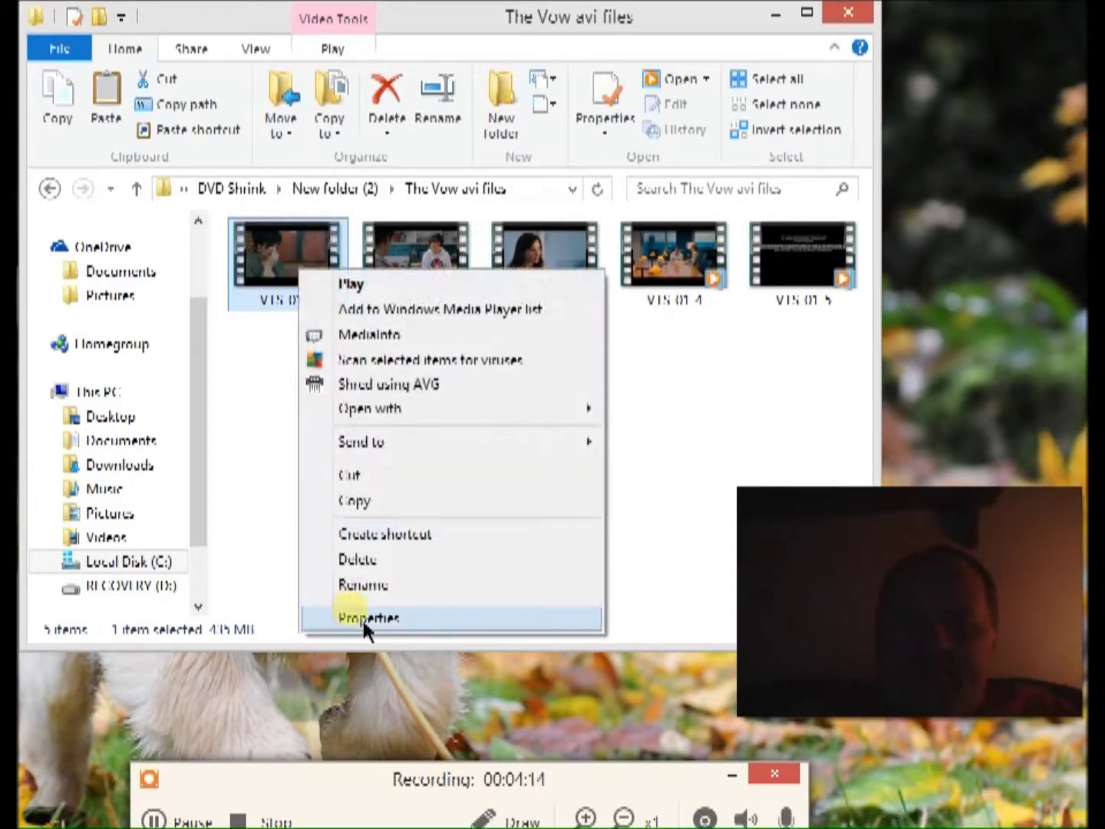
Step: Confirm VTS_01_1 is a 435 MB Video Clip (.avi), then close Properties and the folder
left_click(361, 618)
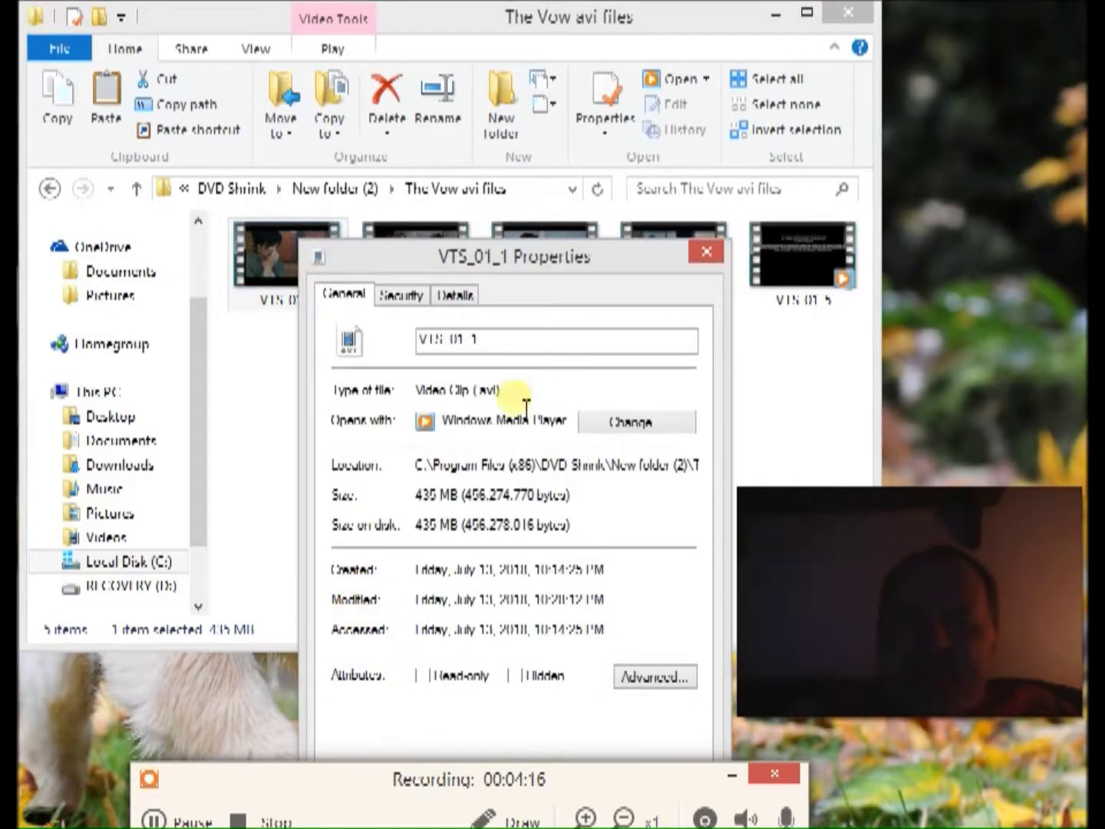
left_click_drag(526, 395, 367, 388)
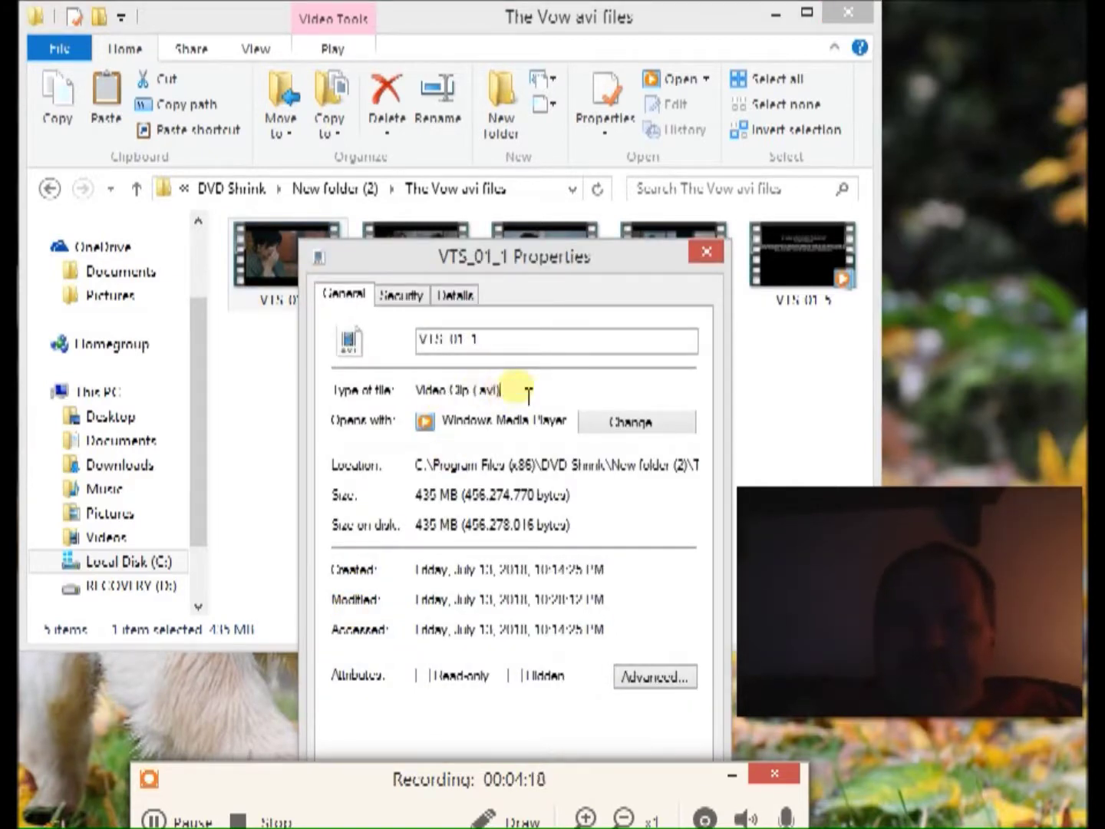
left_click_drag(457, 496, 418, 497)
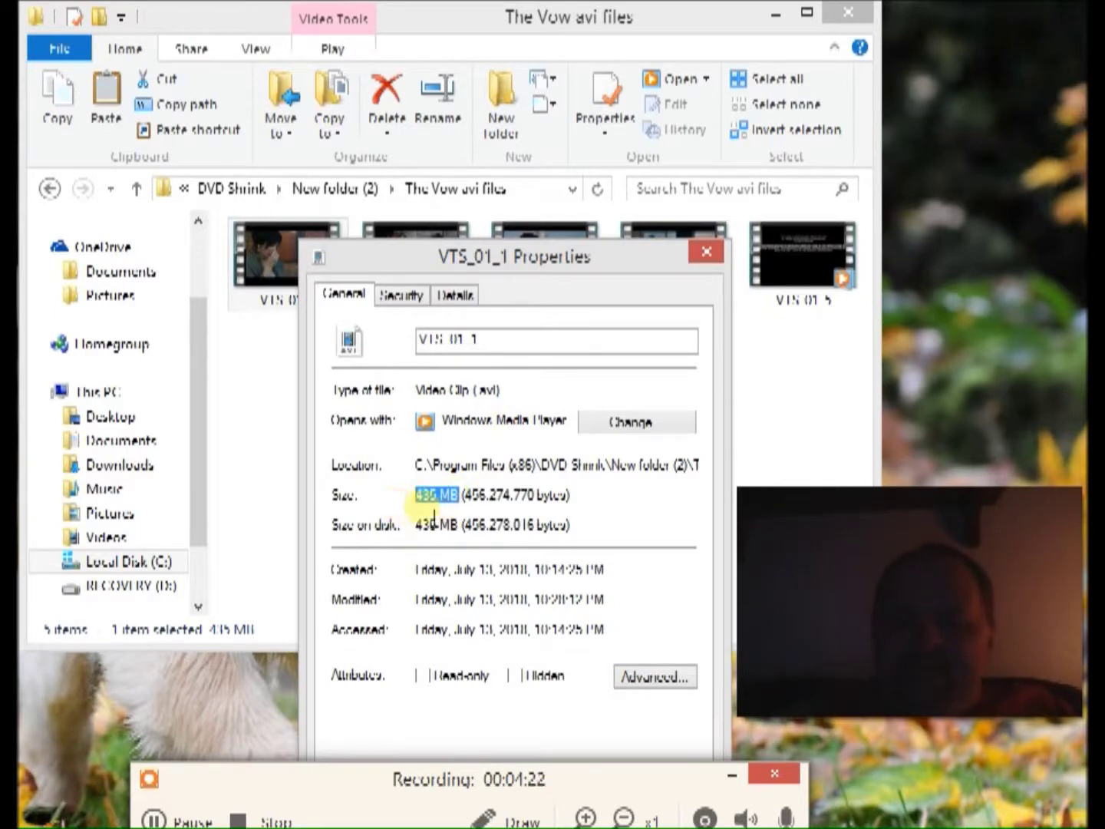
left_click(441, 507)
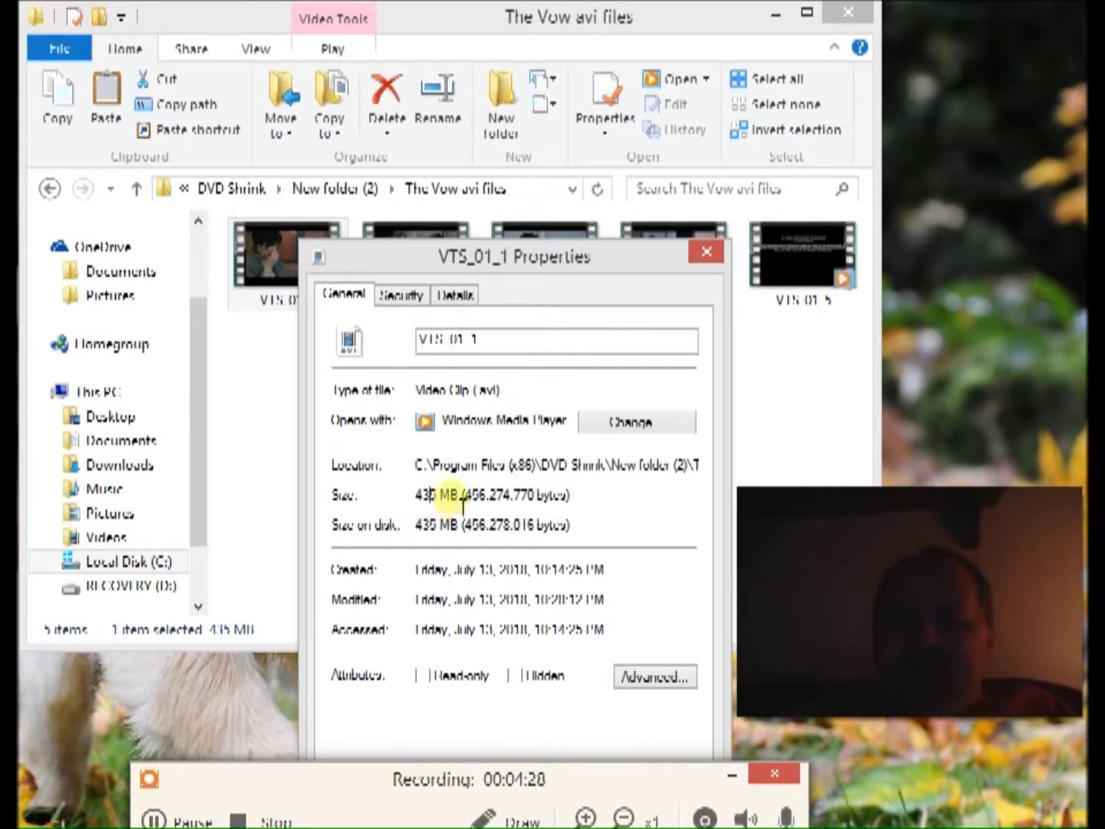
left_click_drag(452, 498, 436, 498)
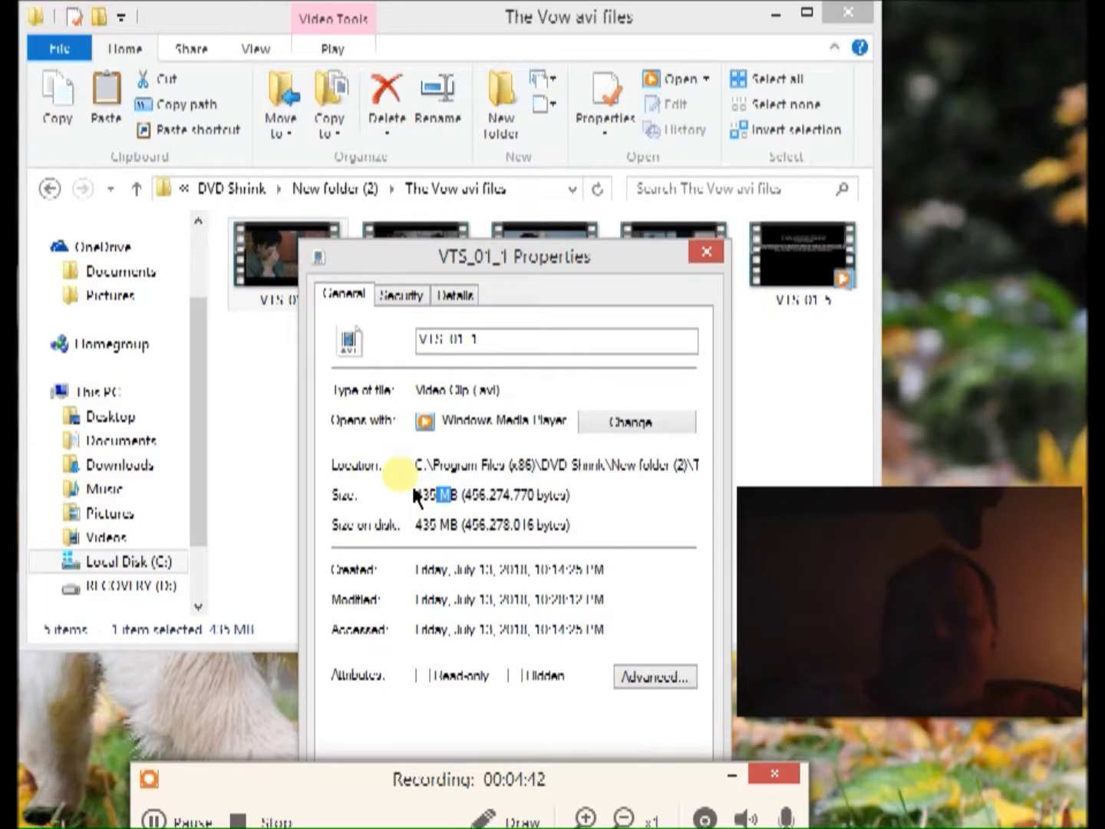
left_click(426, 495)
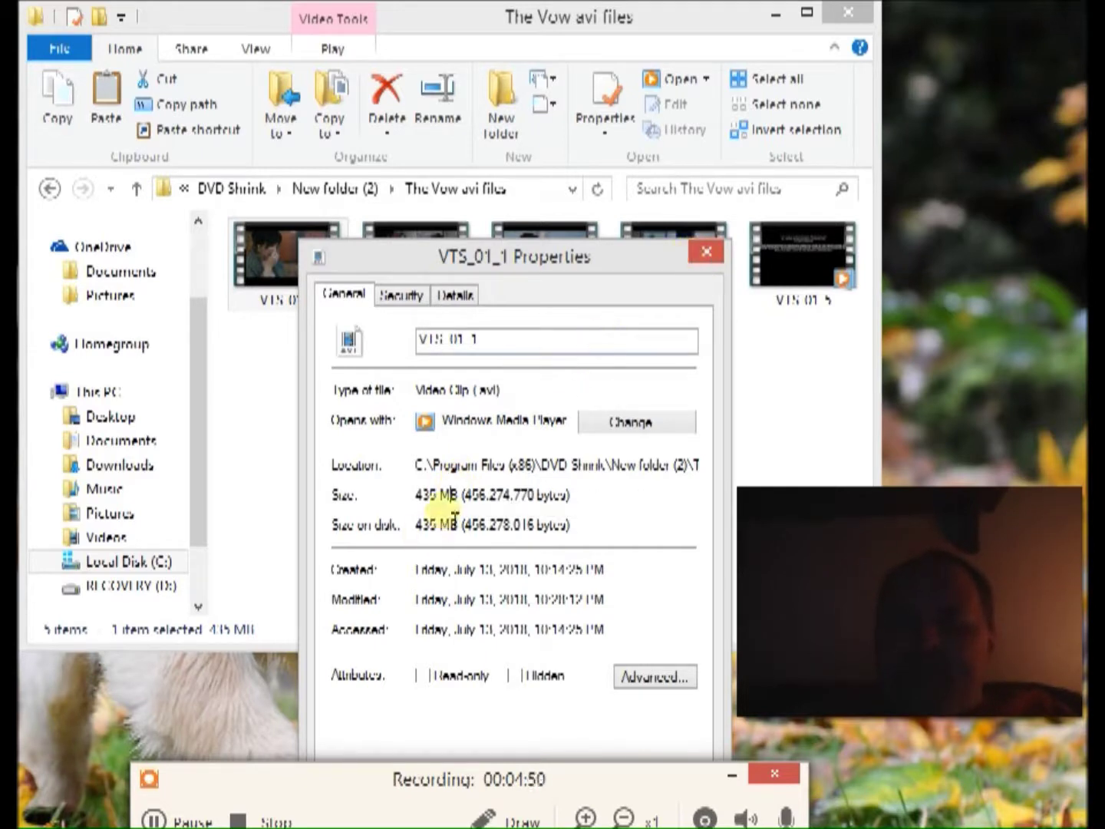
left_click(714, 256)
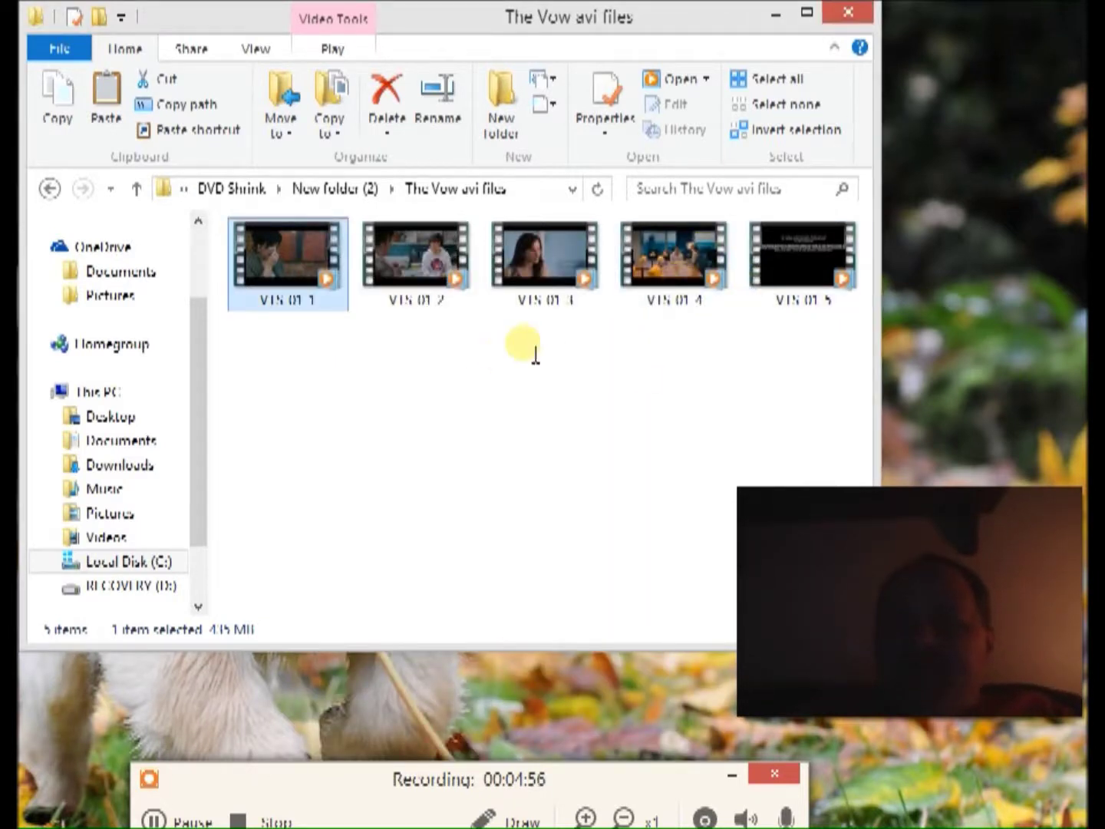
left_click(847, 12)
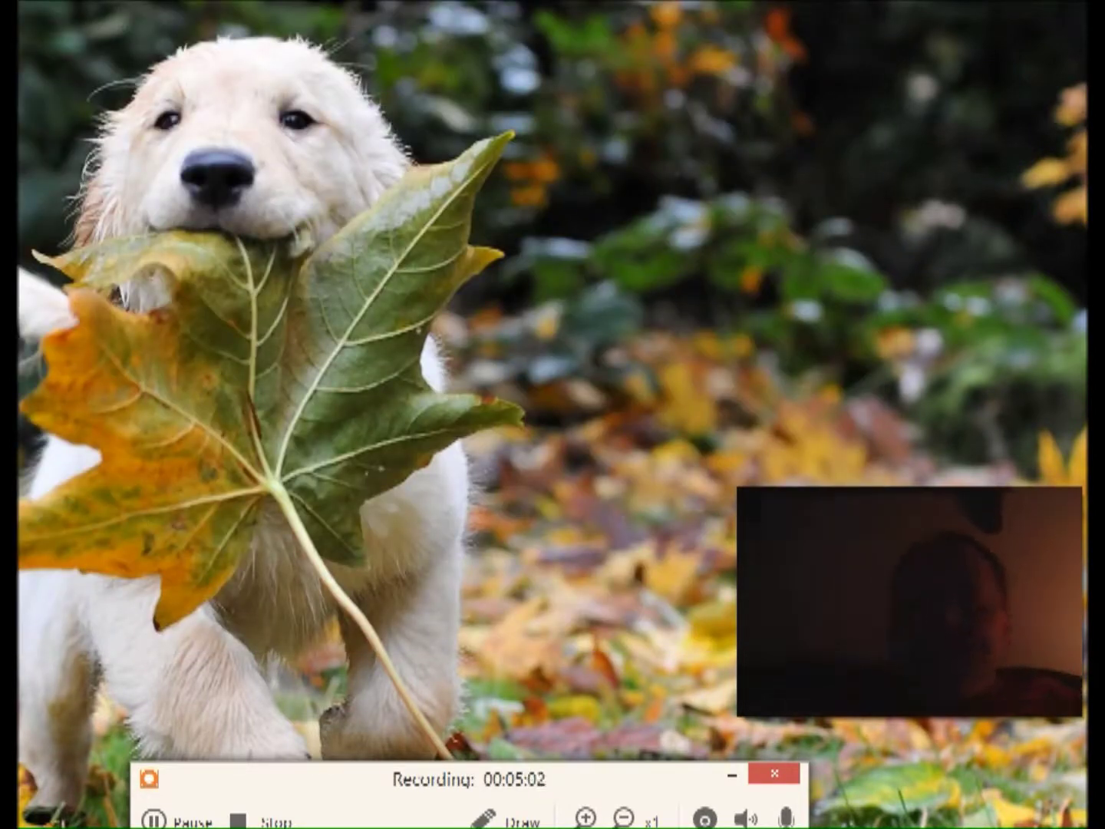
Step: Return to DVD Flick, select title VTS_01_1, and minimize the window
key("alt+Tab")
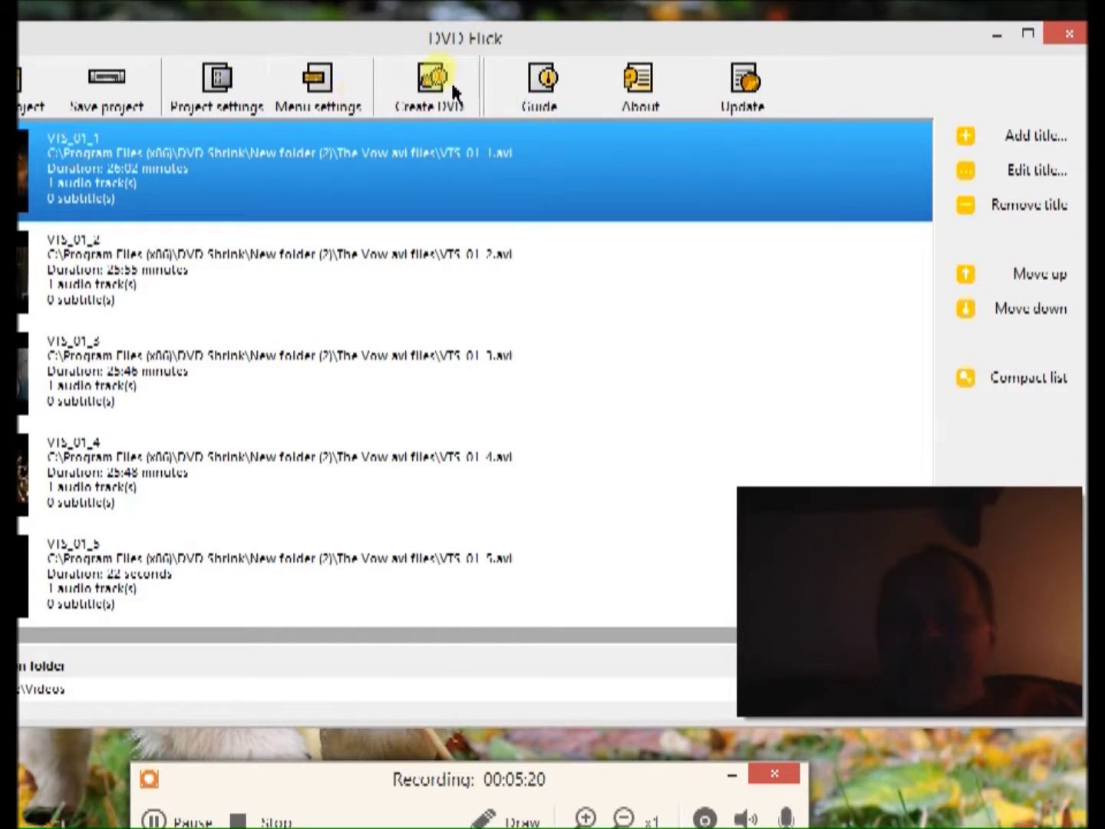
left_click(832, 198)
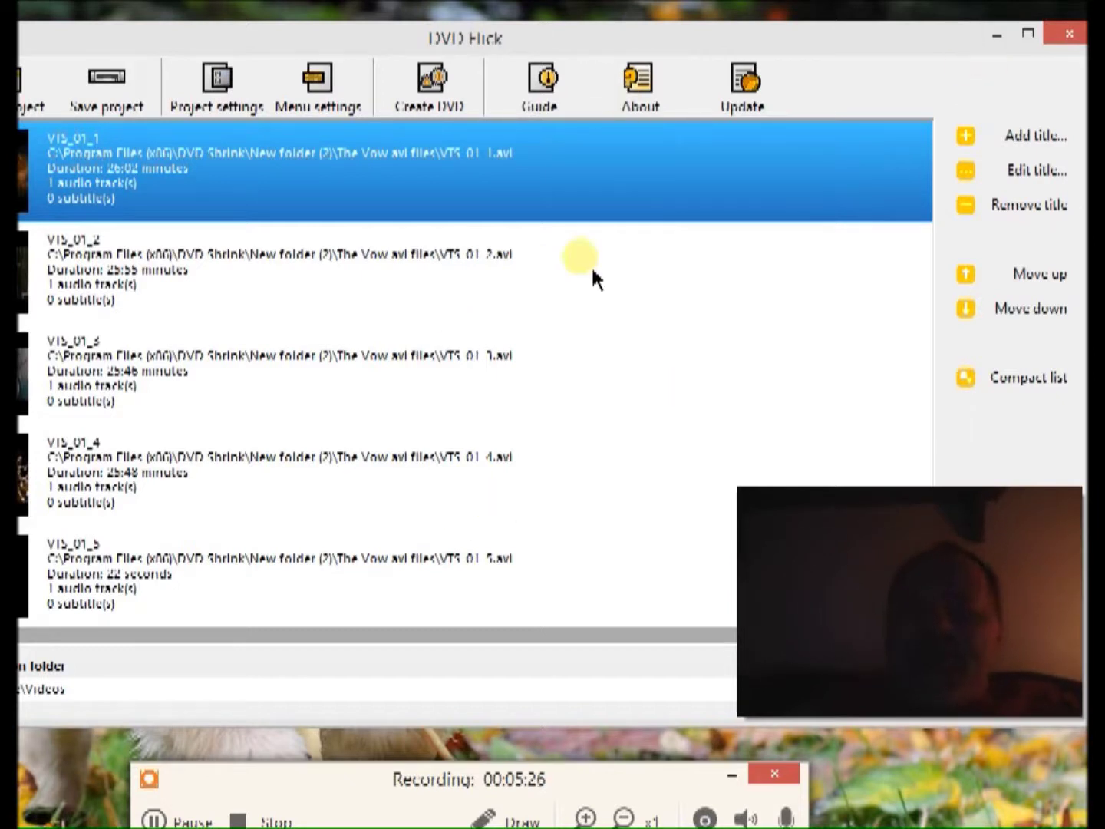
left_click(995, 35)
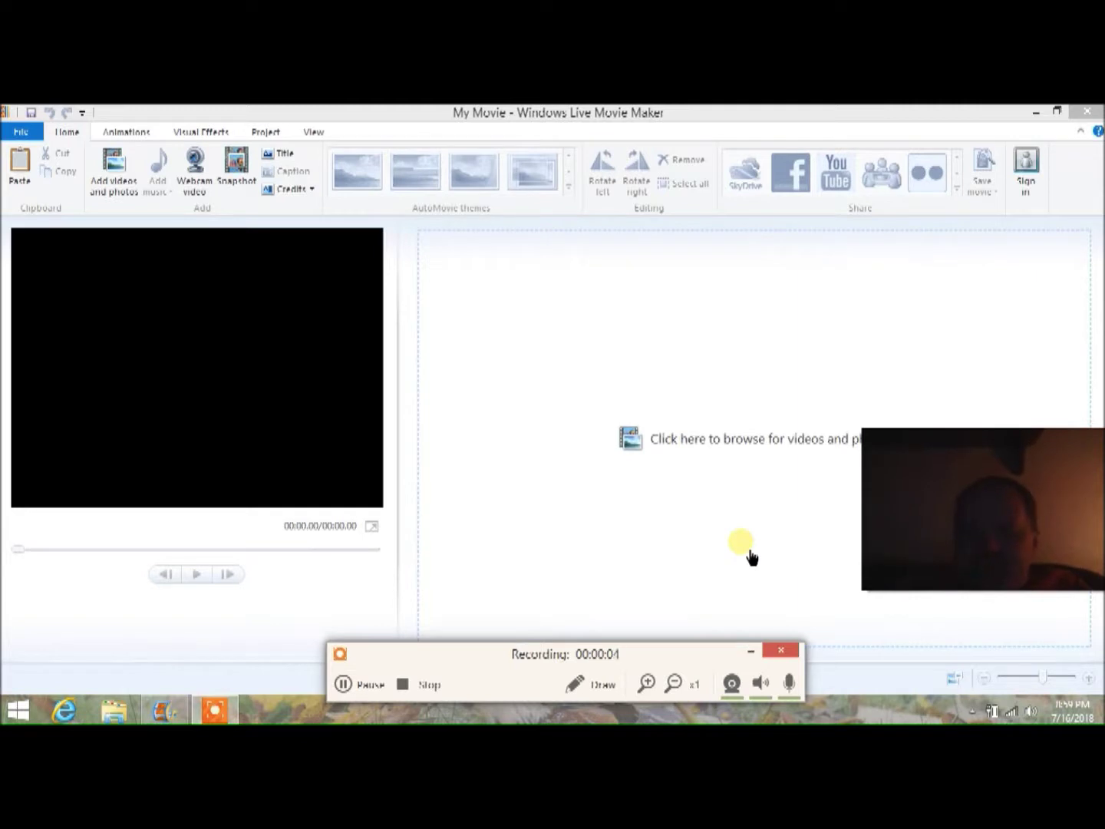
Step: Import VTS_01_1 through VTS_01_5 from The Vow avi files onto the storyboard
left_click(638, 450)
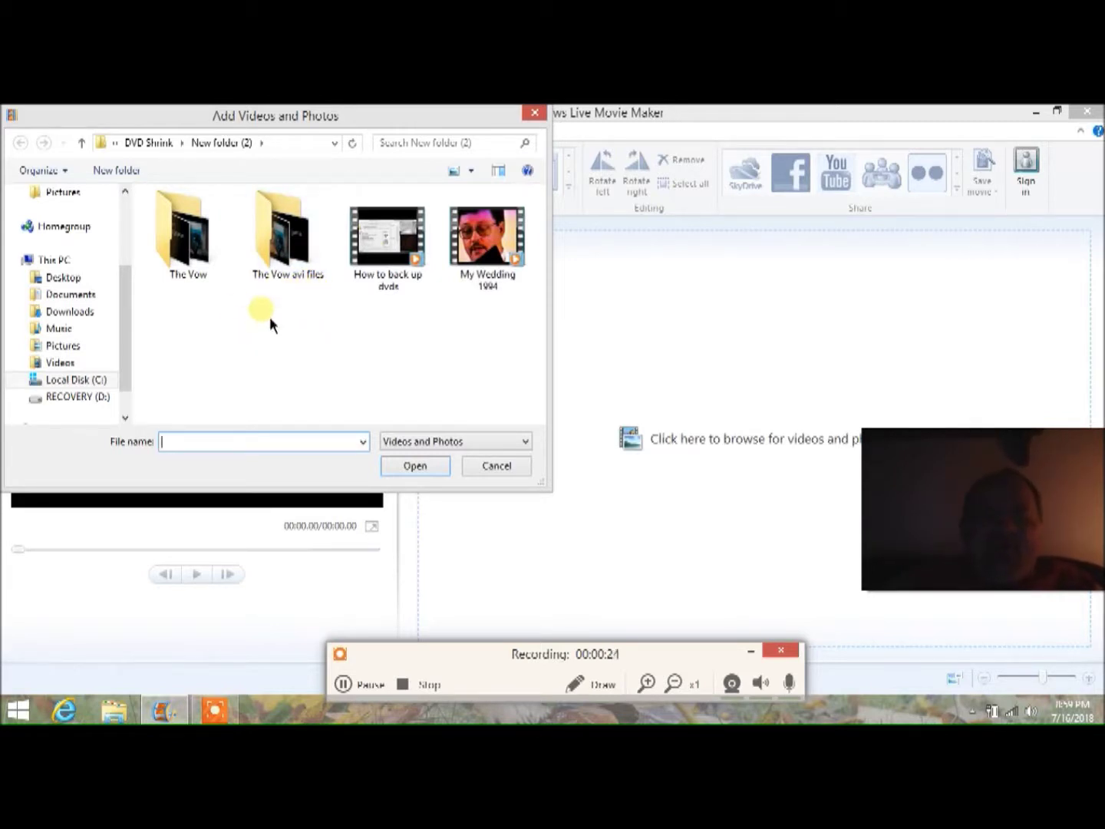
double_click(297, 259)
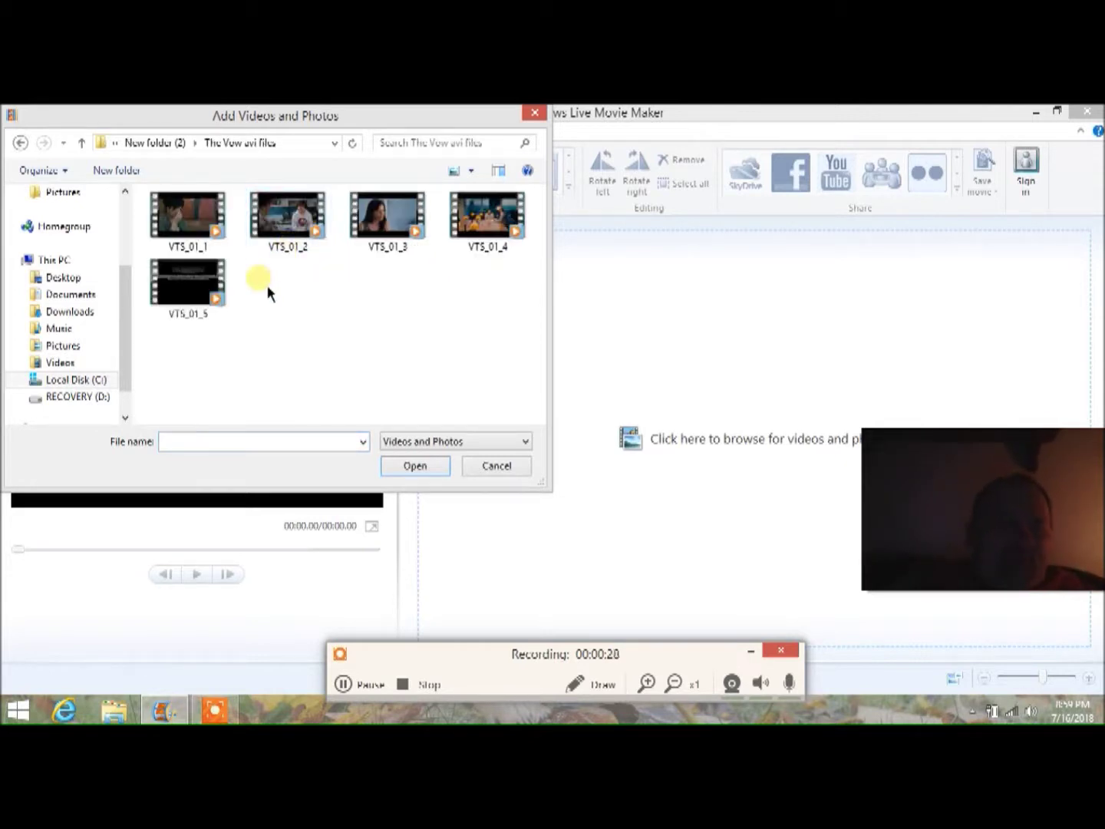
left_click(221, 225)
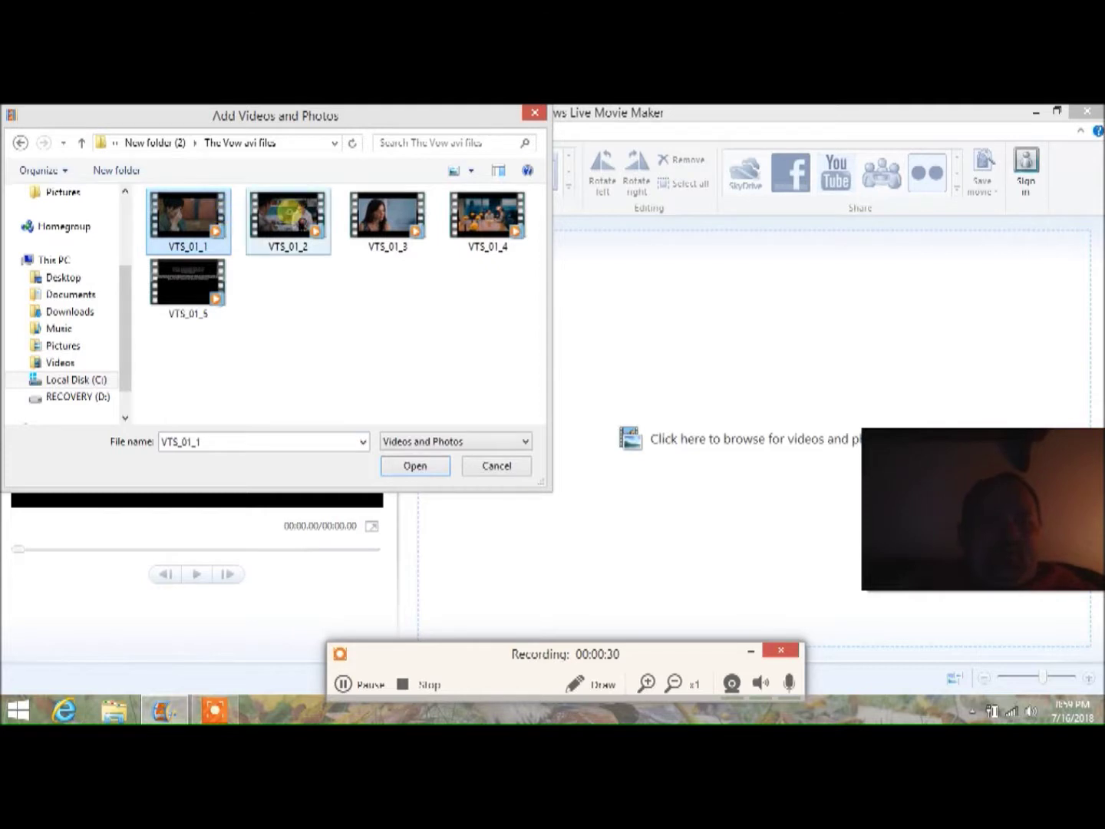
left_click(290, 214, "ctrl")
left_click(388, 214, "ctrl")
left_click(489, 217, "ctrl")
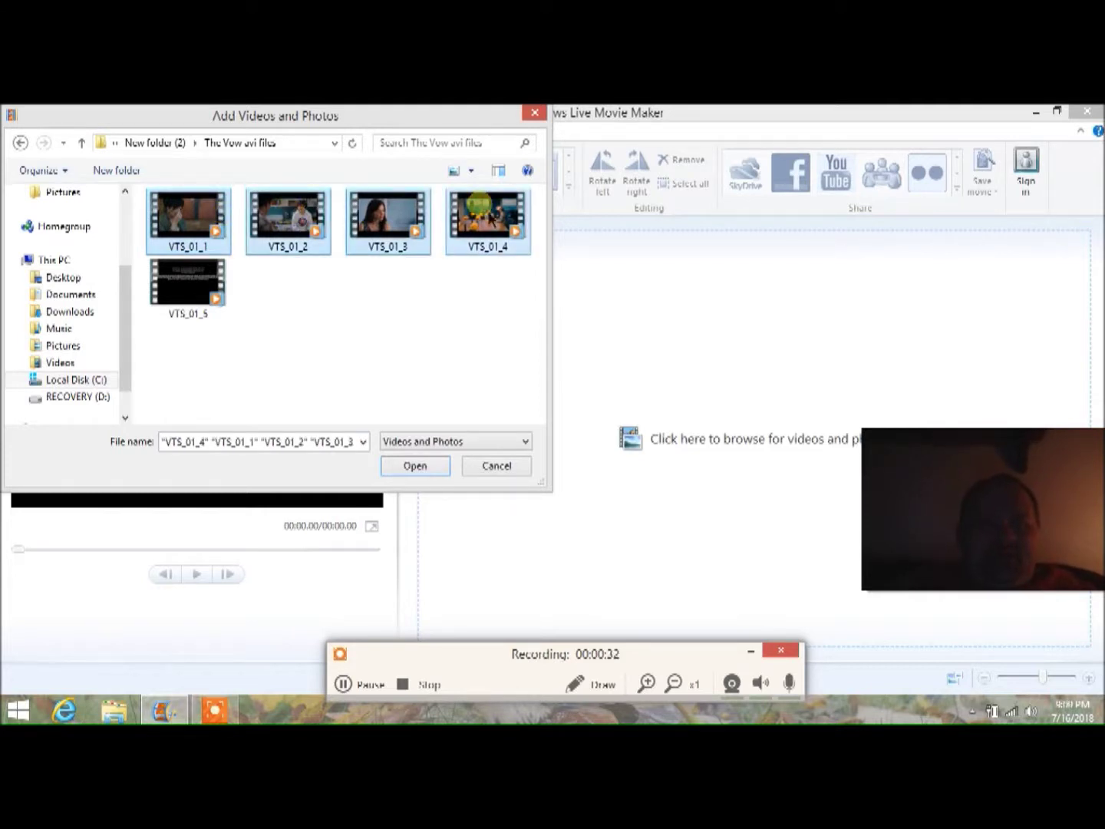
left_click(200, 284, "ctrl")
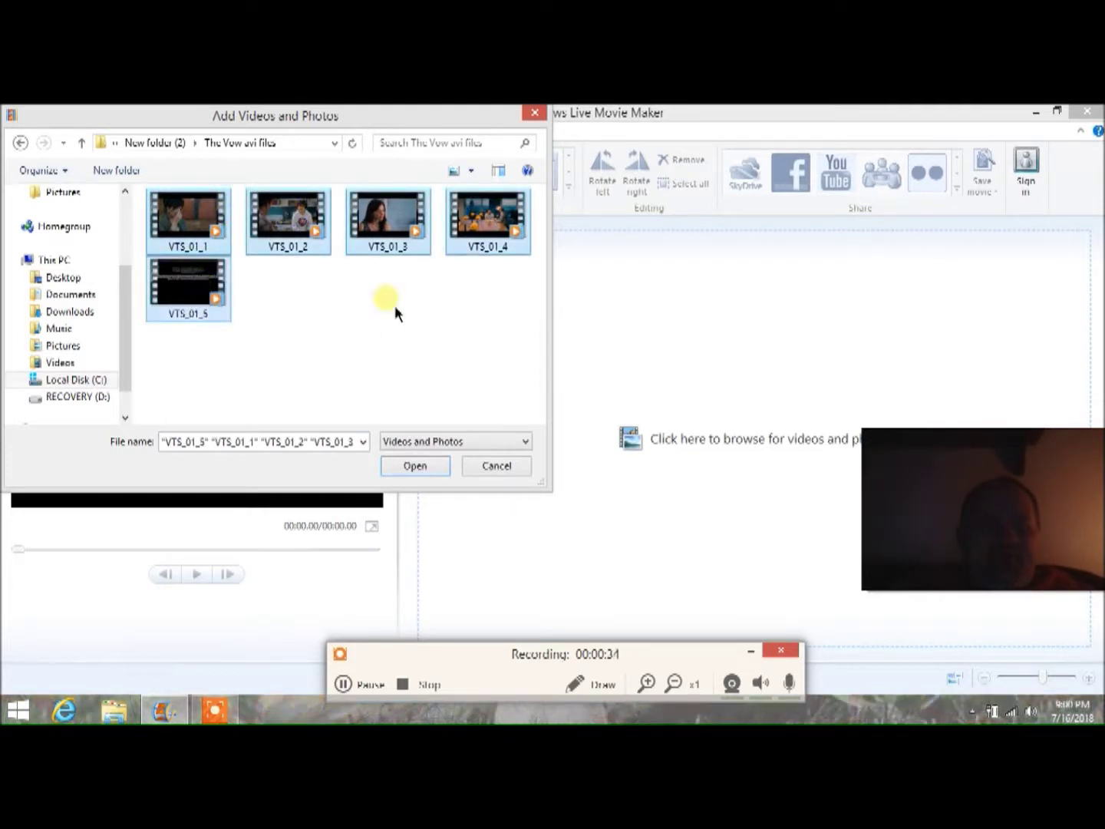
left_click(415, 467)
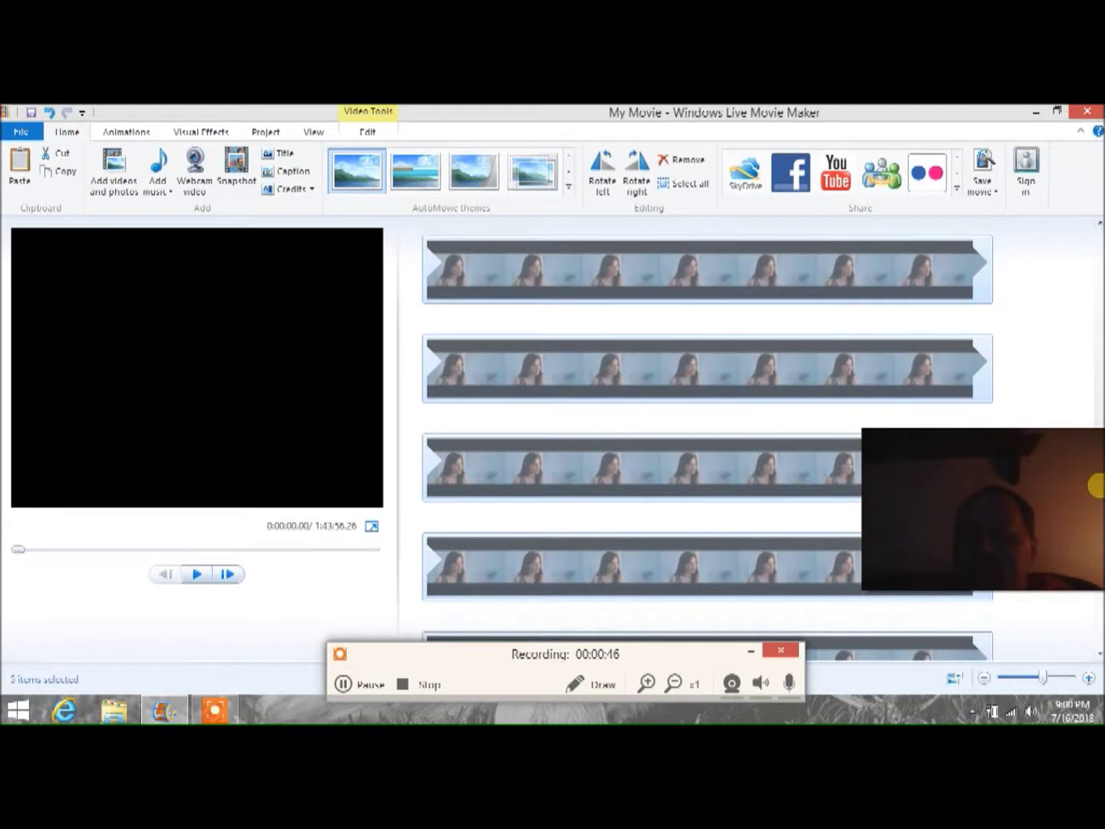
left_click_drag(1061, 483, 1074, 296)
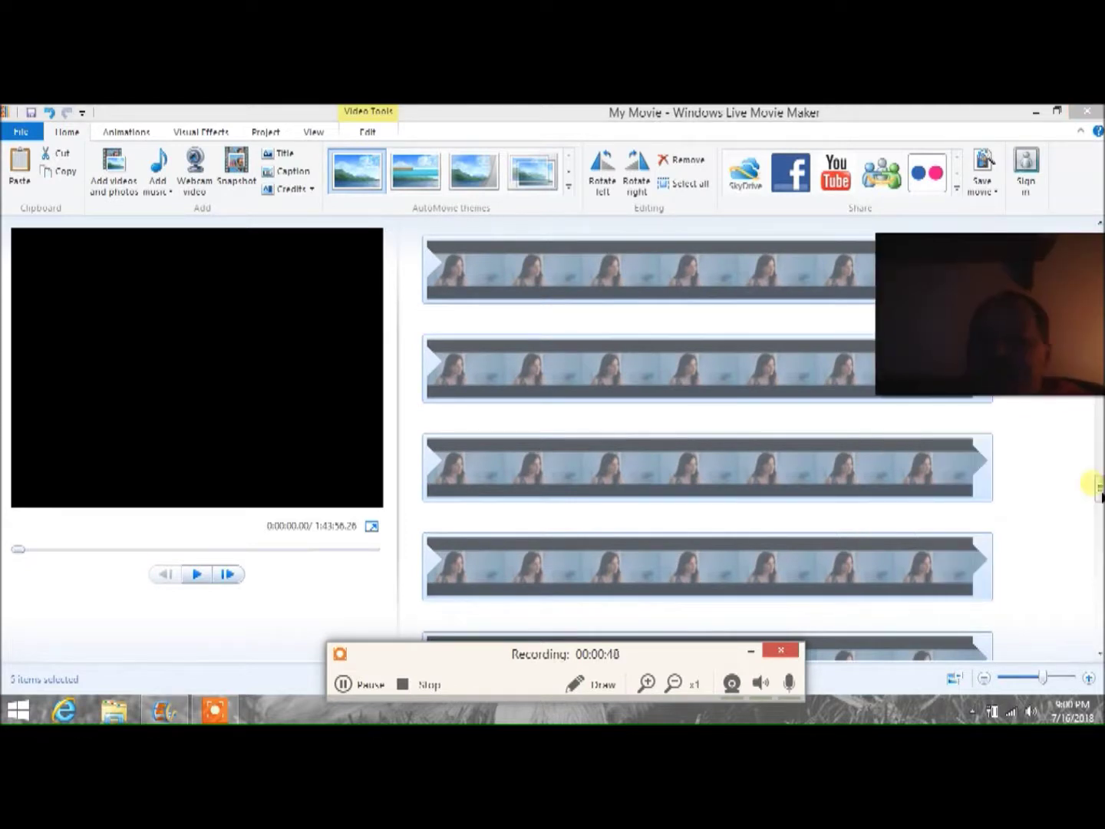
left_click(1100, 574)
left_click_drag(1100, 574, 1099, 634)
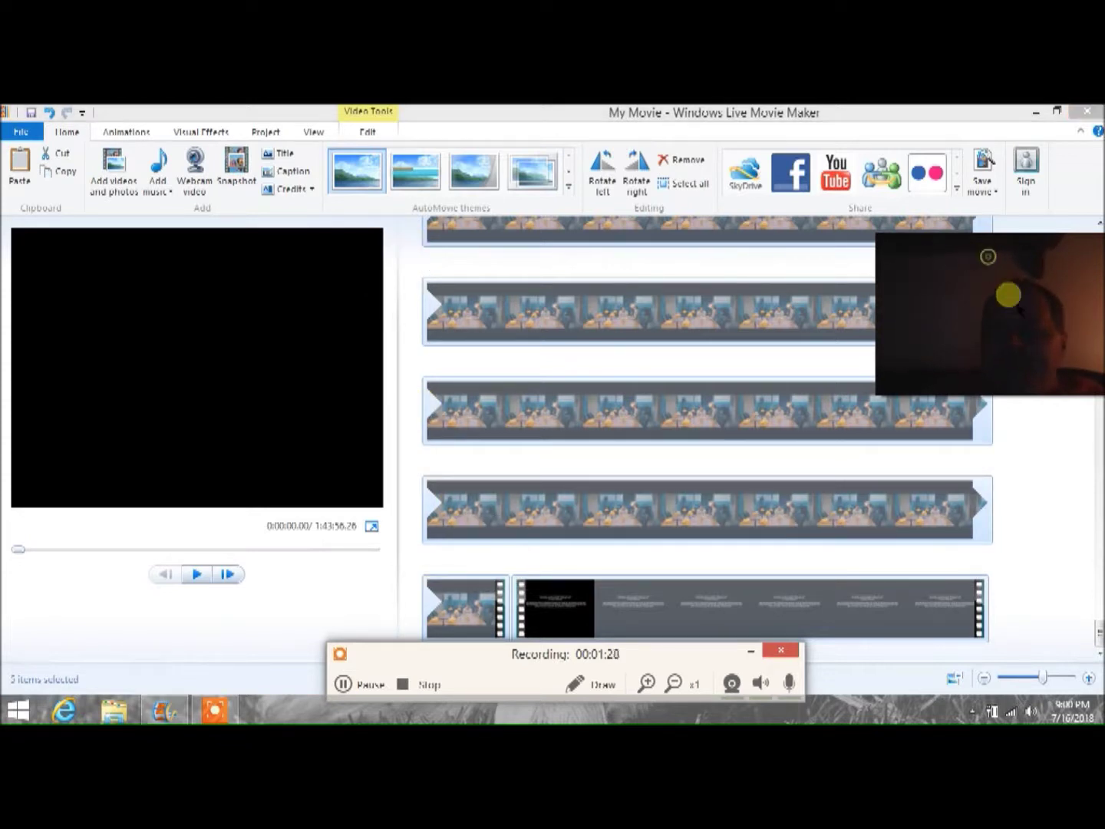
left_click_drag(987, 254, 1020, 377)
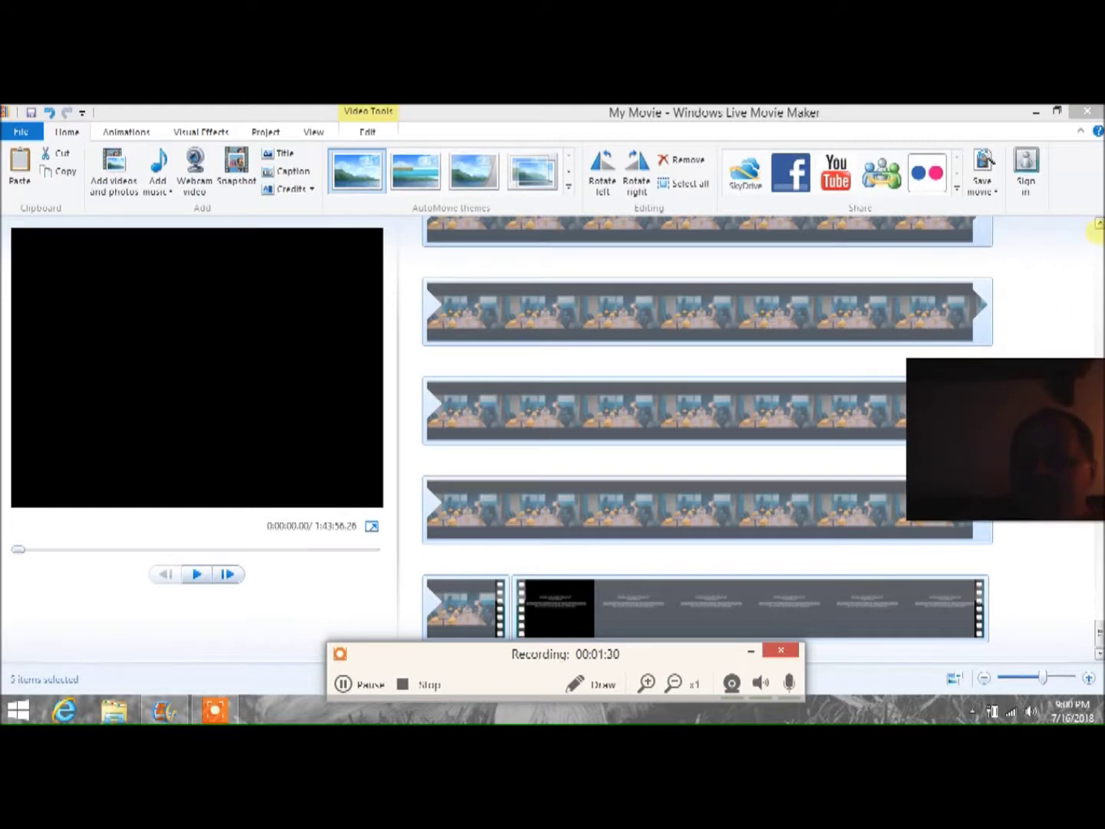
scroll(707, 430, "up", 1)
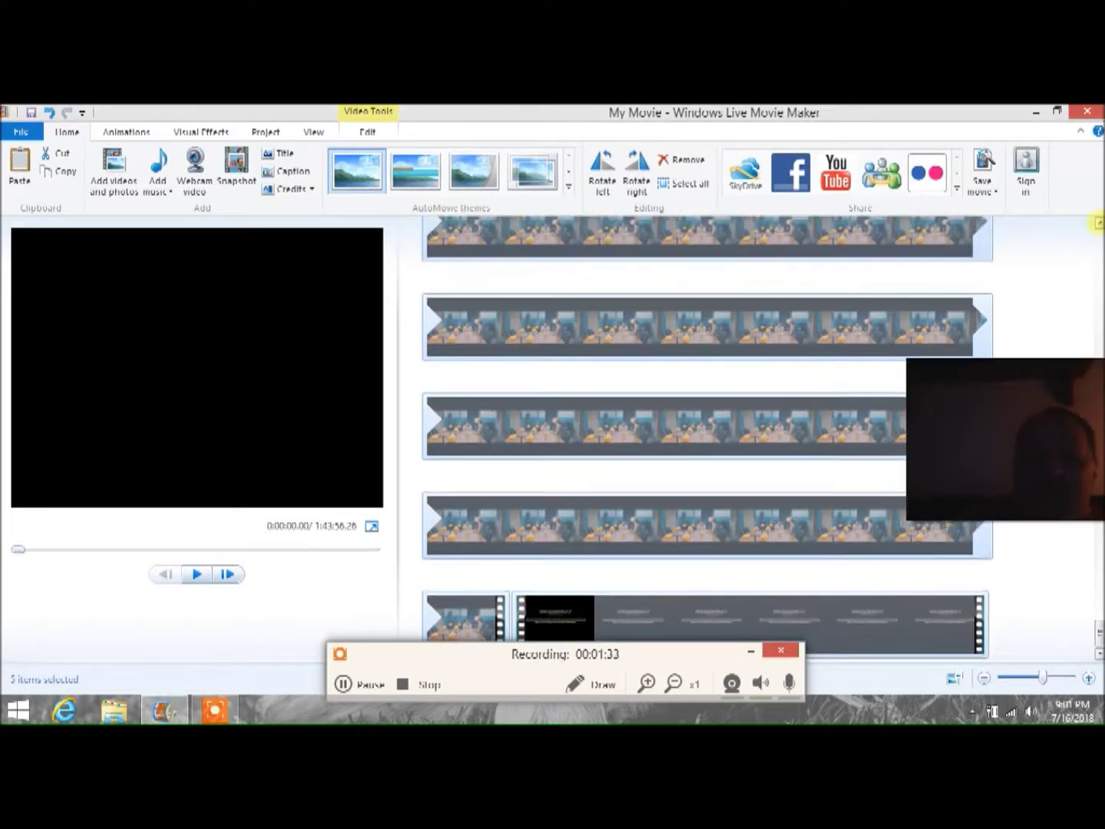
scroll(706, 439, "up", 3)
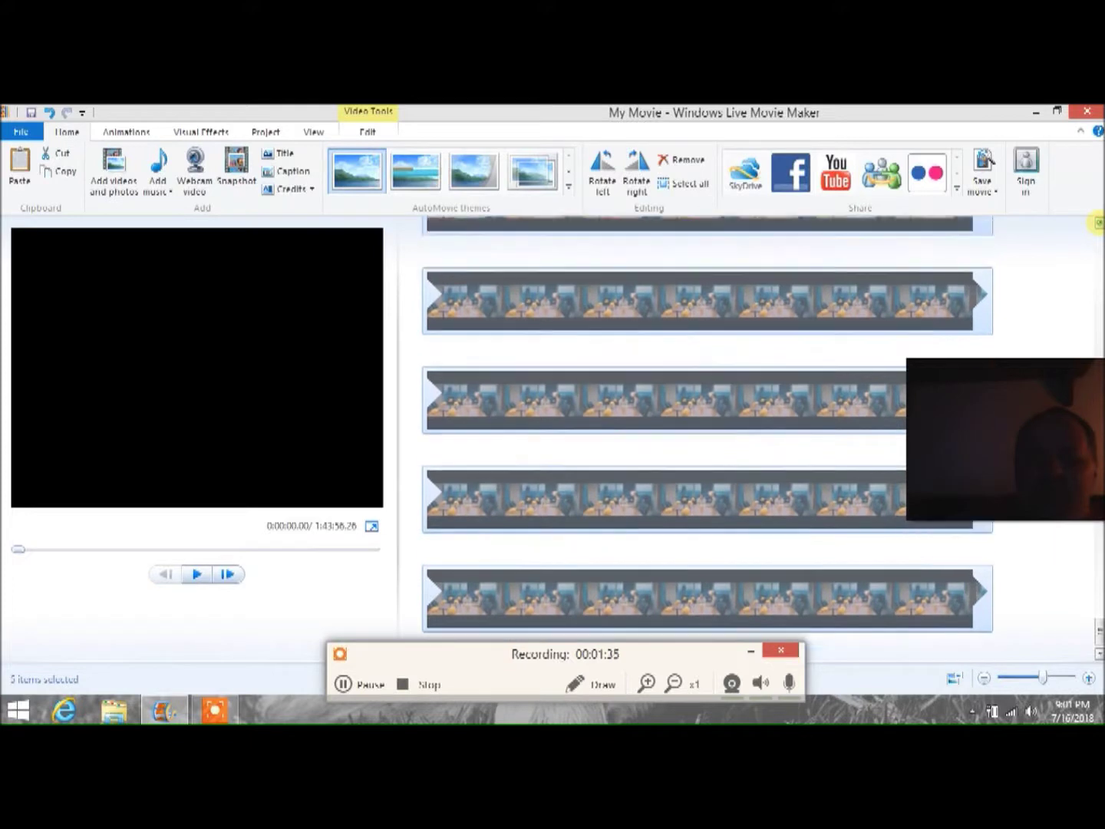
scroll(706, 431, "up", 3)
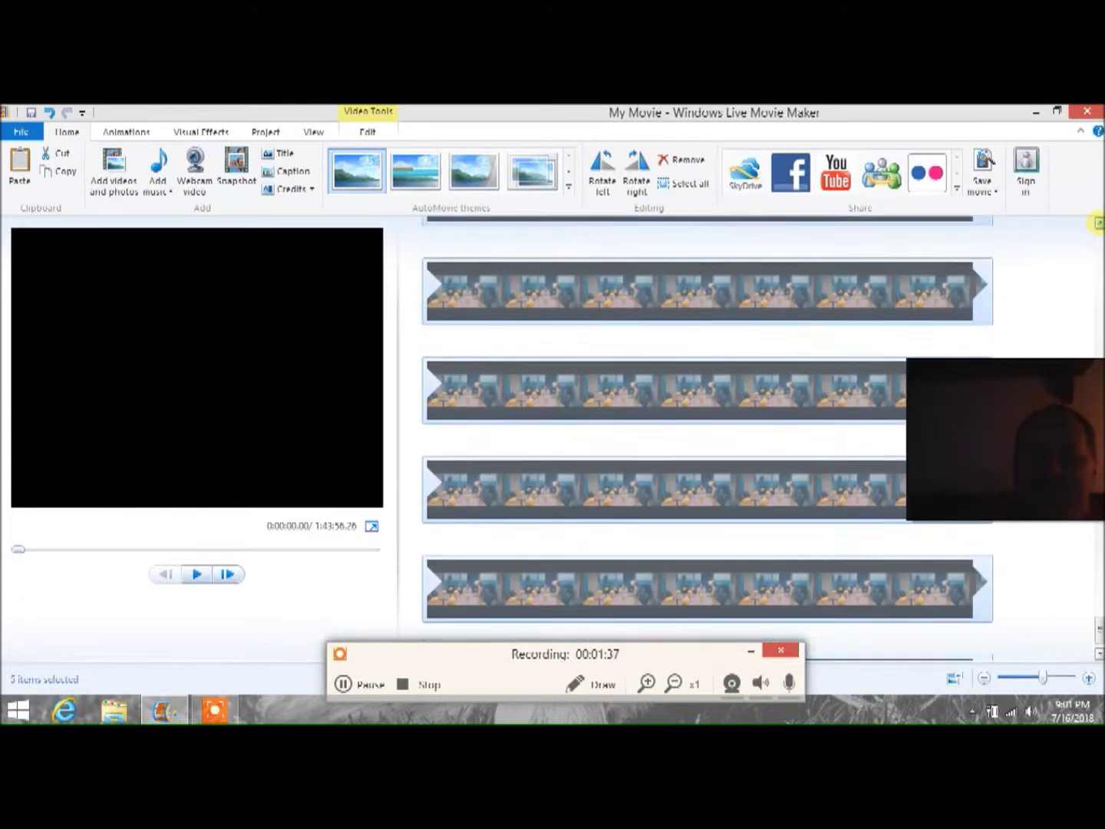
scroll(706, 431, "up", 3)
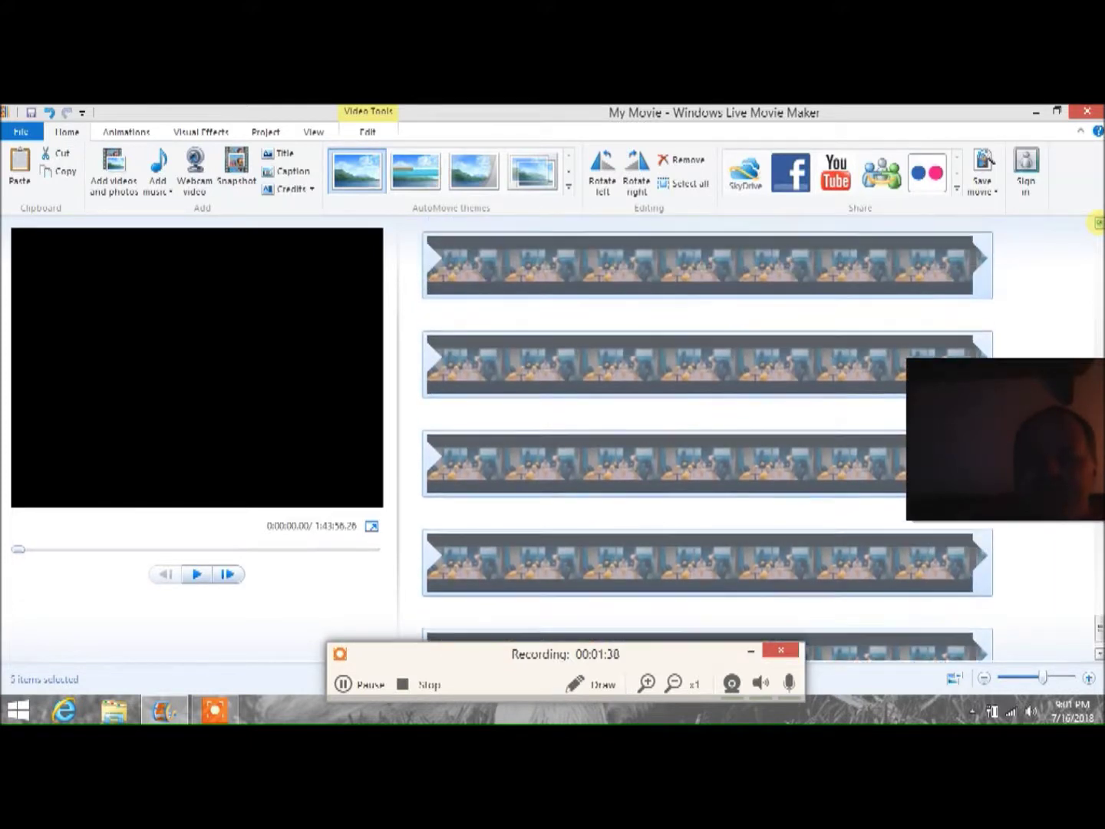
scroll(707, 439, "up", 3)
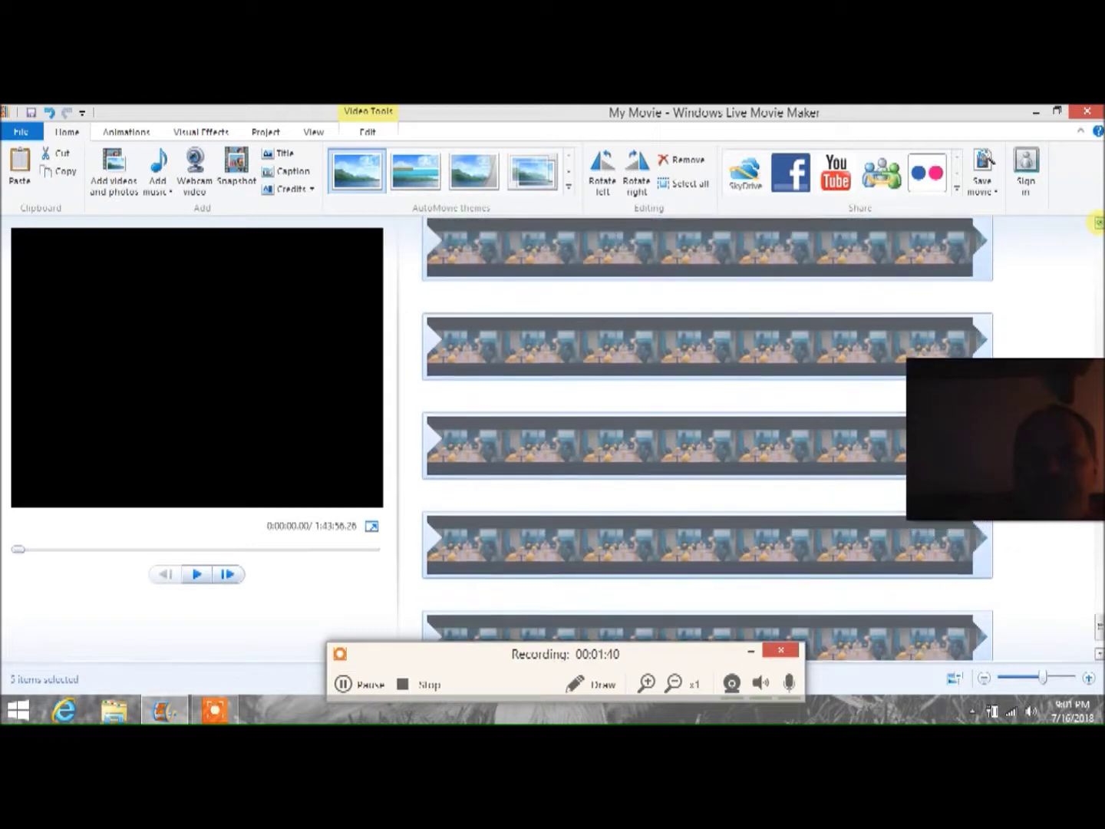
scroll(706, 438, "up", 3)
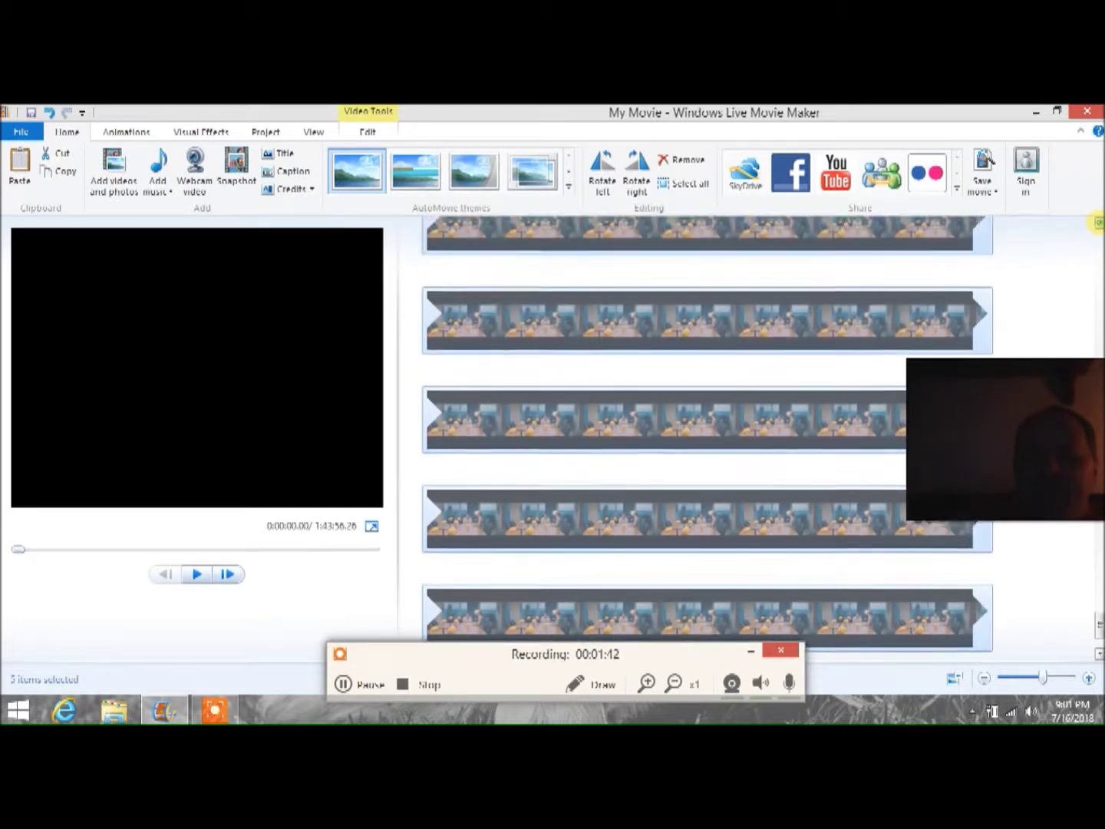
scroll(706, 437, "up", 3)
Step: Select the credits clip VTS_01_4 and place the playhead at 1:39:45
left_click(597, 280)
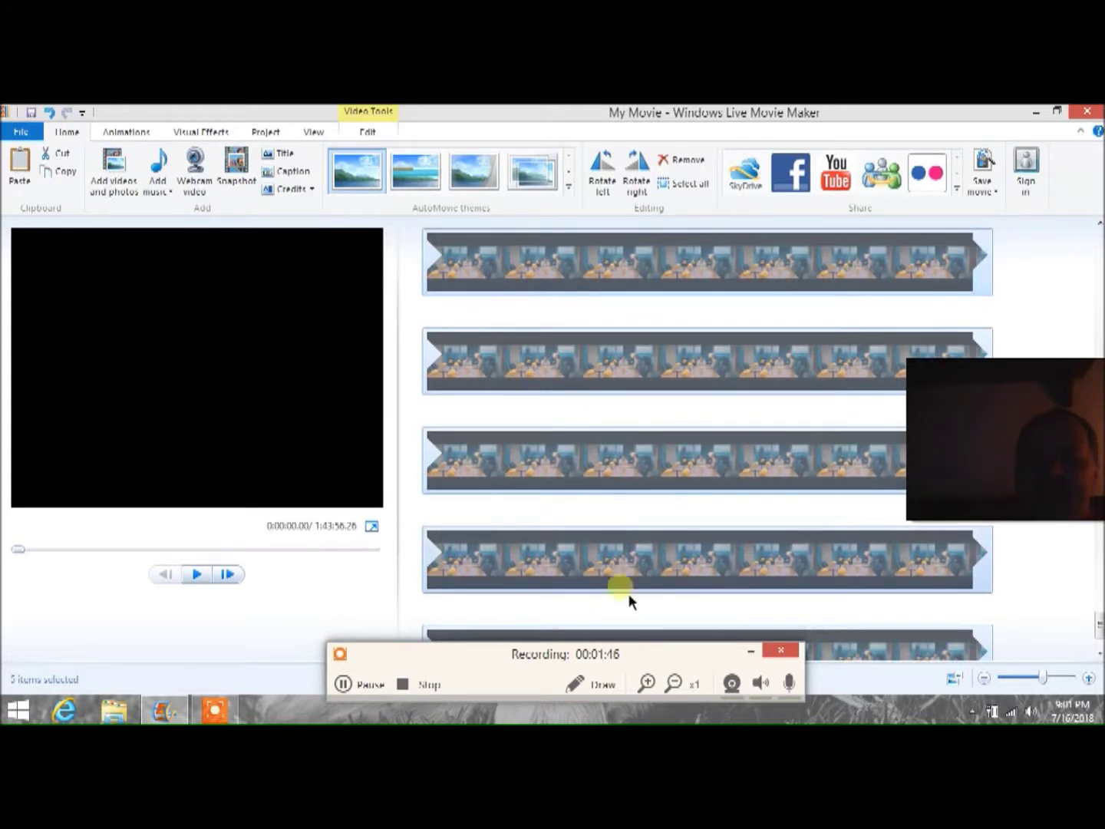
right_click(673, 362)
left_click(671, 259)
left_click(664, 269)
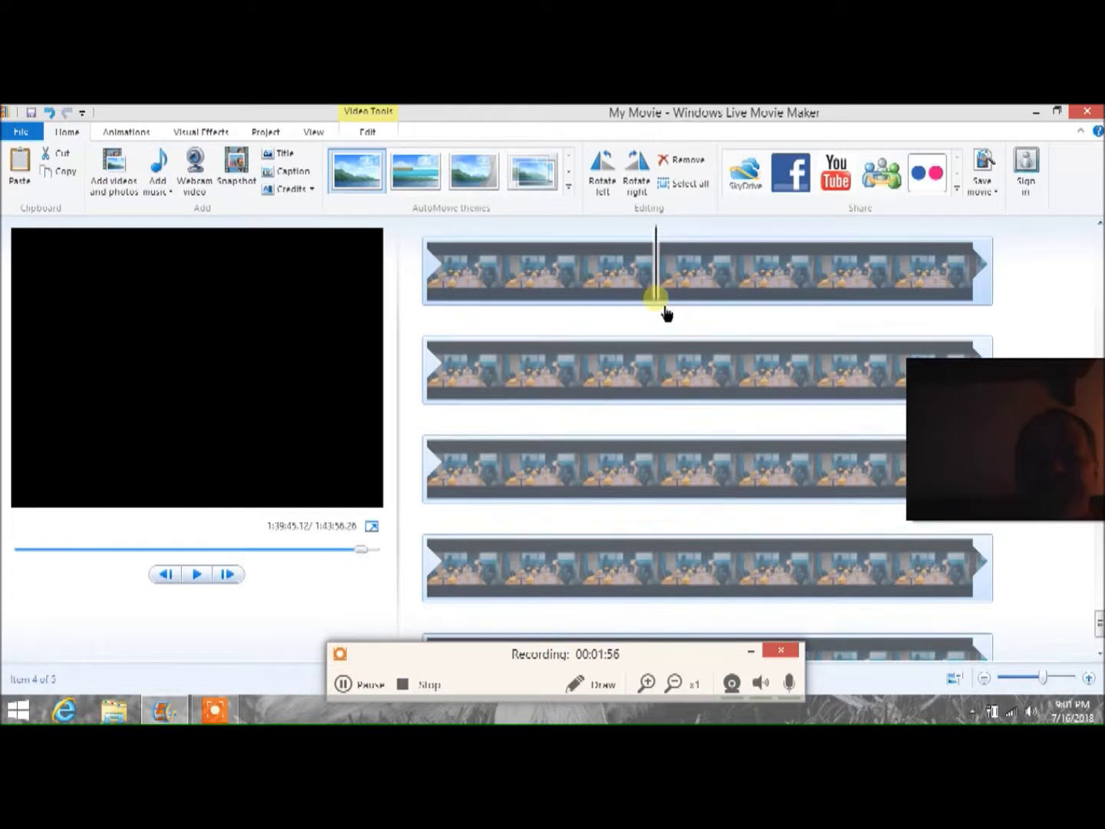
mouse_move(661, 332)
left_mouse_down()
mouse_move(763, 330)
mouse_move(659, 331)
mouse_move(669, 333)
left_mouse_up()
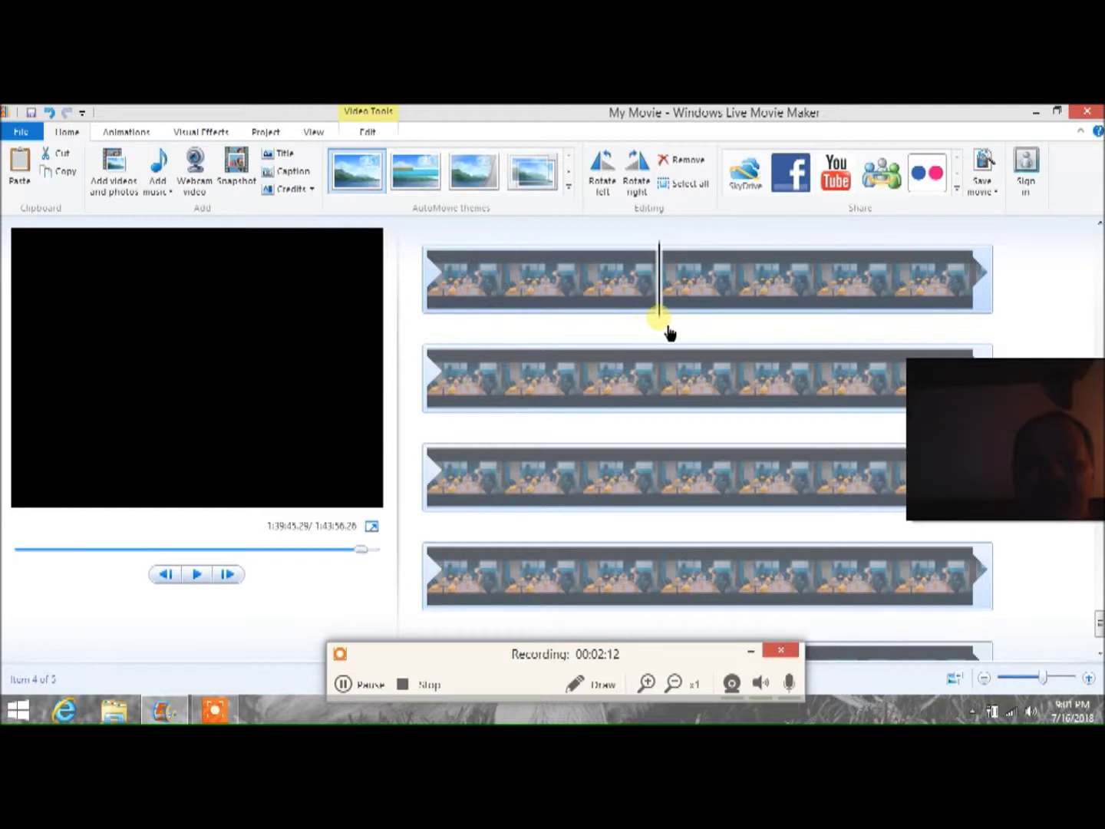
Step: Split the clip at the playhead and remove the 3:47.98 credits portion
right_click(670, 332)
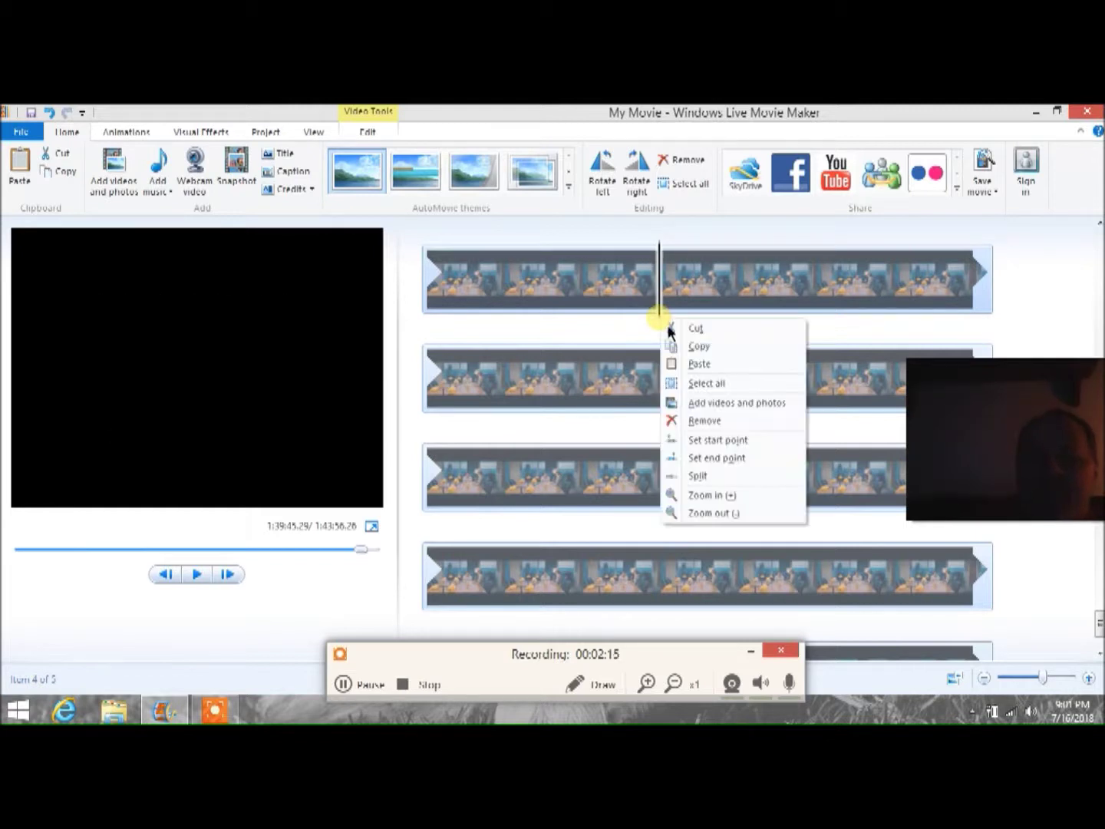
left_click(698, 476)
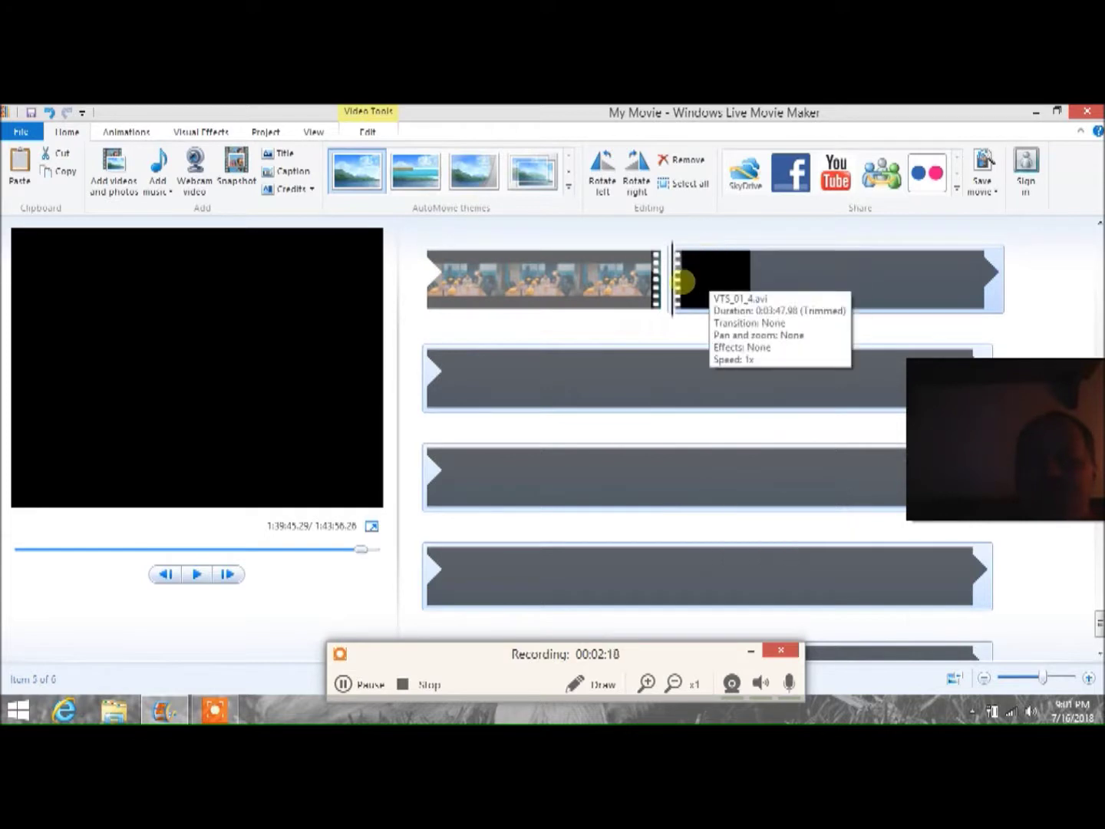
right_click(719, 291)
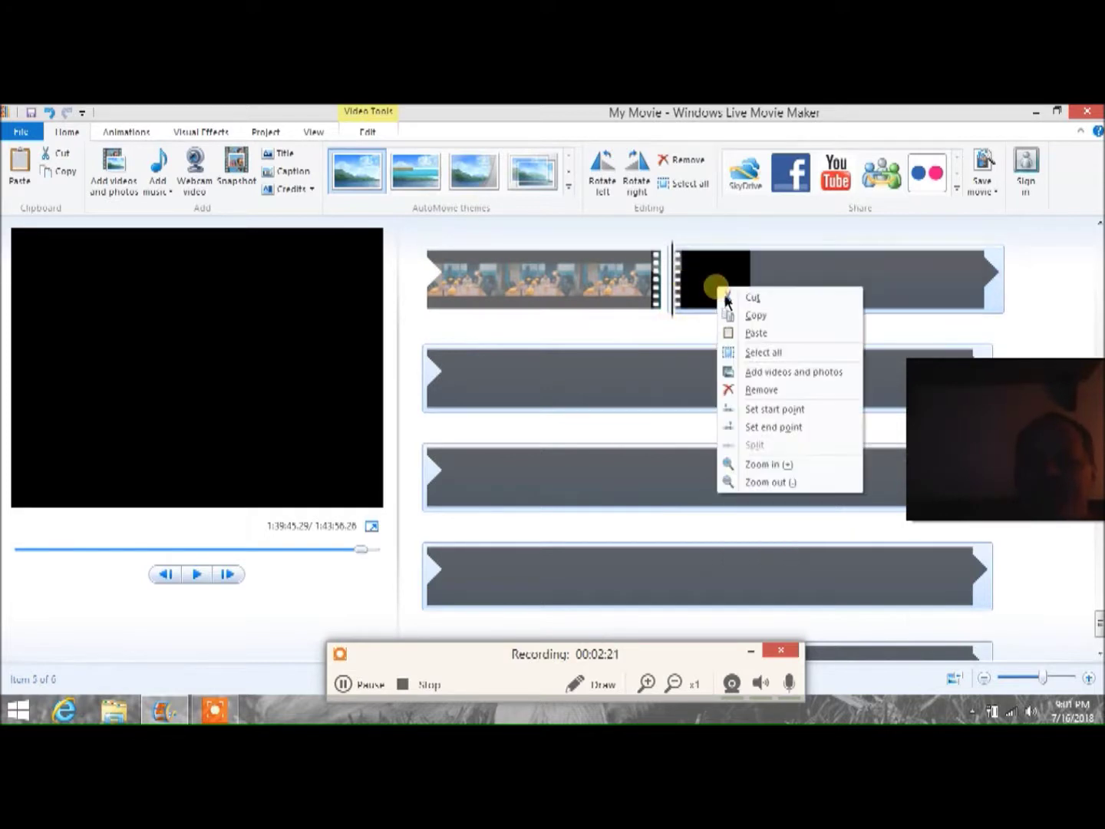
left_click(755, 391)
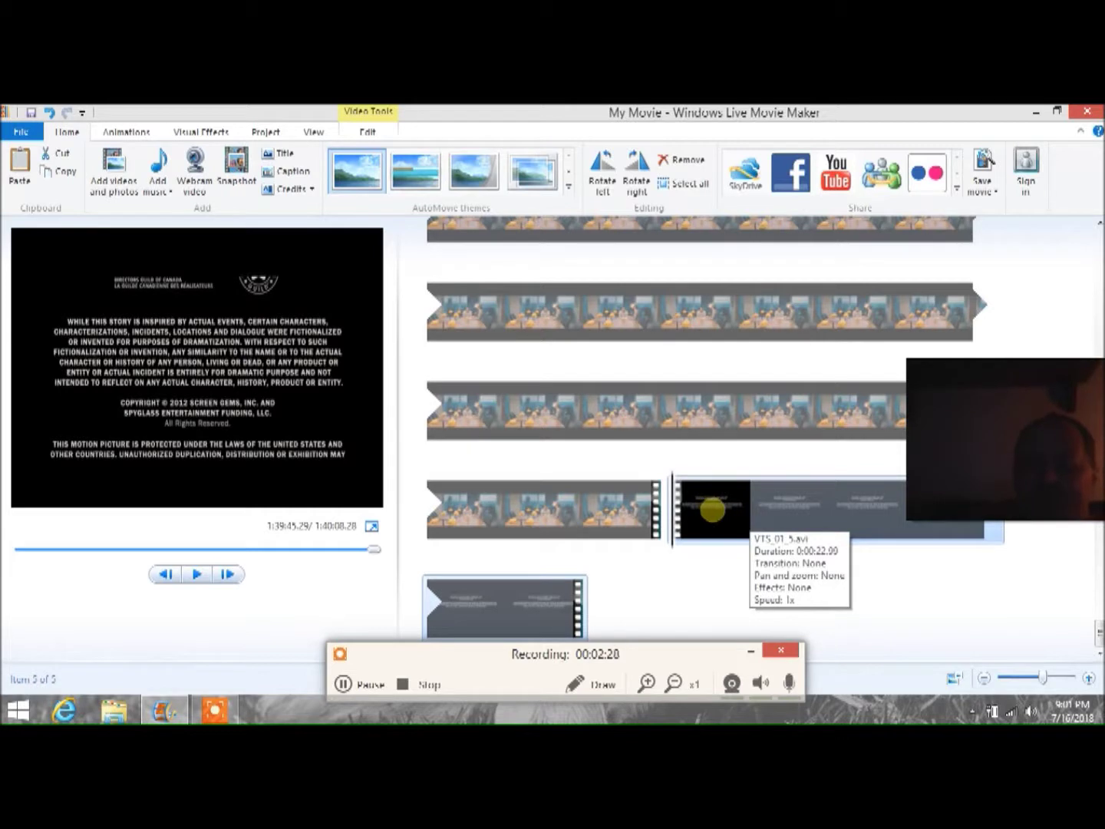
Step: Remove the 22-second VTS_01_5.avi credits clip, leaving four clips on the storyboard
right_click(713, 509)
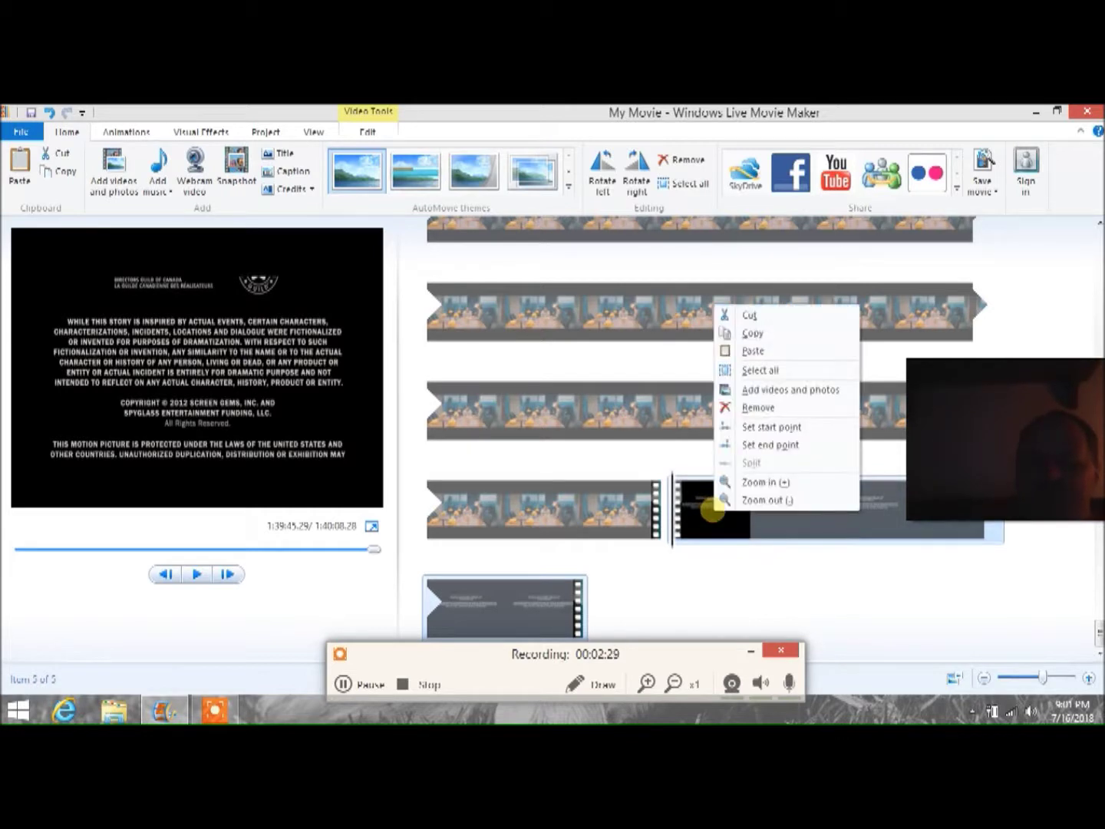
left_click(758, 408)
left_click_drag(1067, 419, 1087, 336)
left_click_drag(1096, 553, 1098, 638)
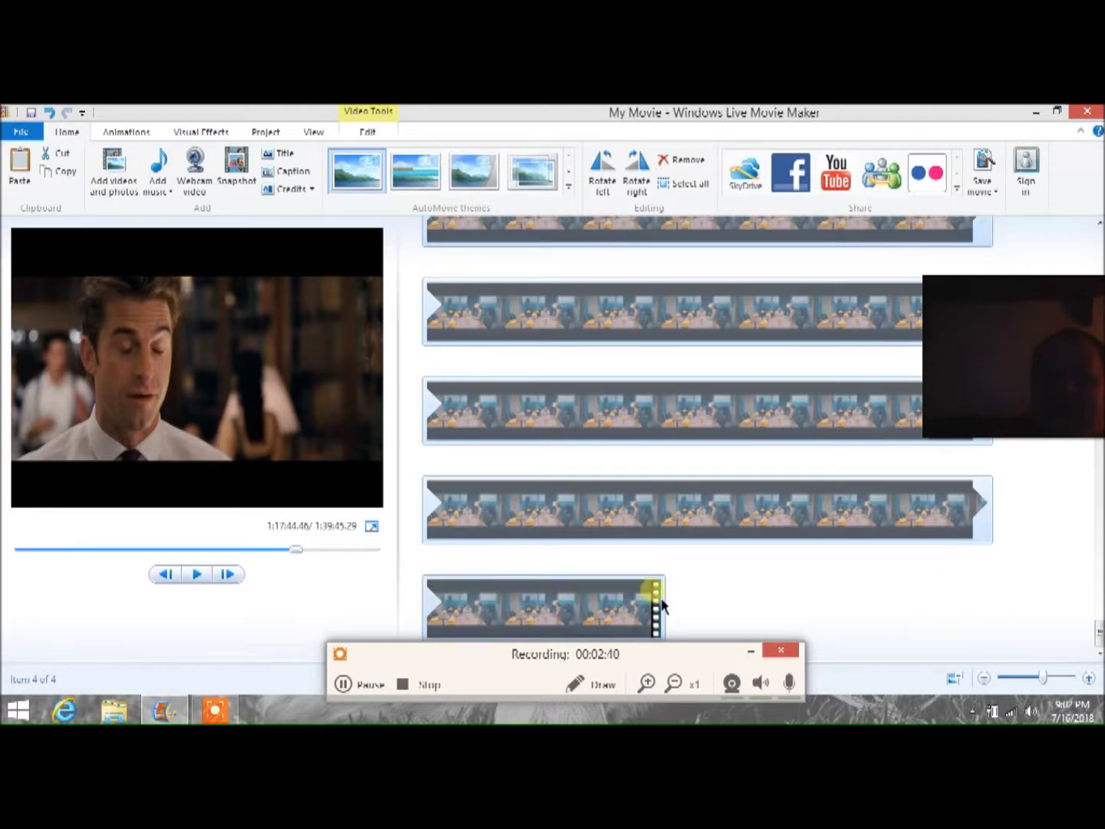
Step: Preview the last clip's closing title card to confirm the movie ends at 1:39:45.29
left_click(641, 610)
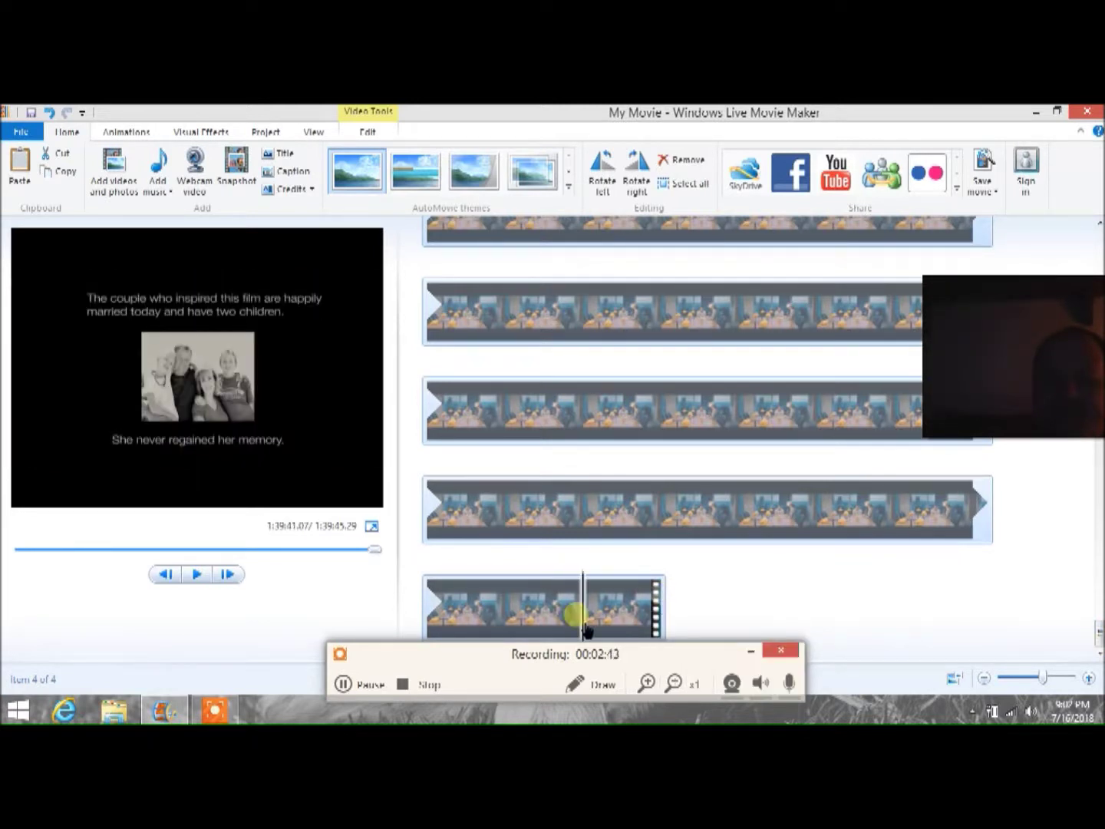
left_click(676, 624)
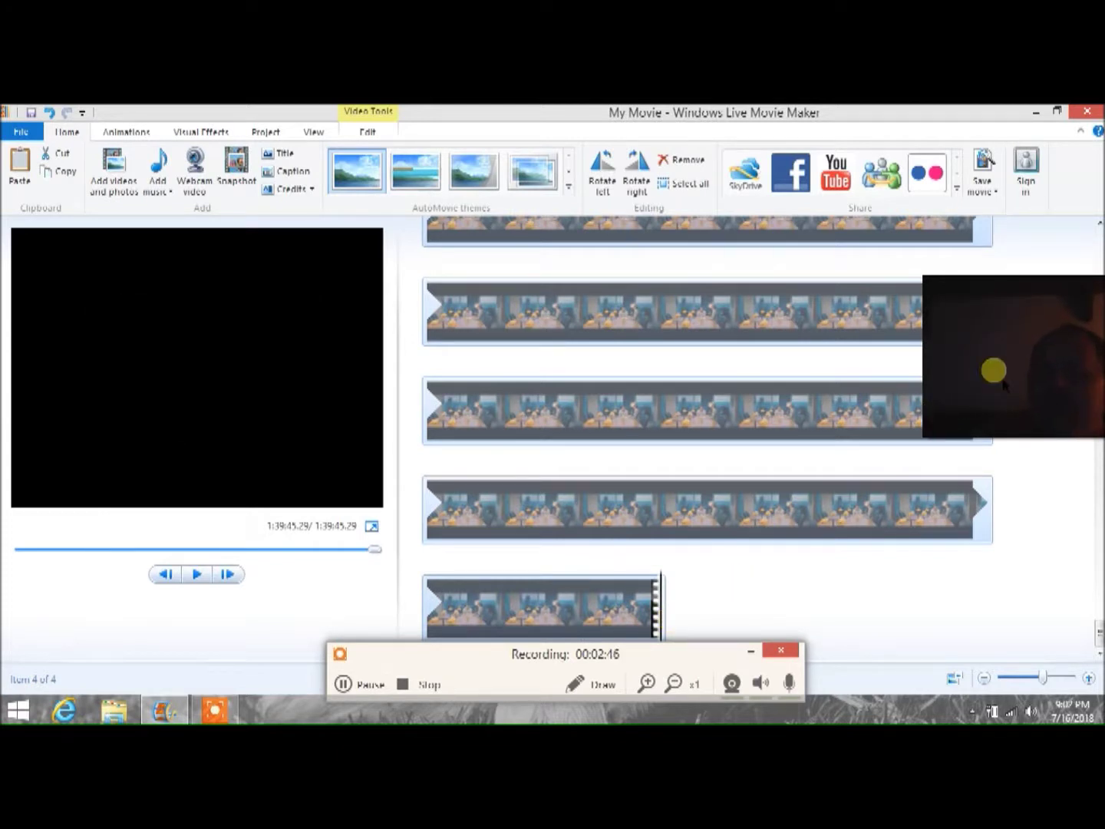
left_click_drag(1002, 378, 894, 489)
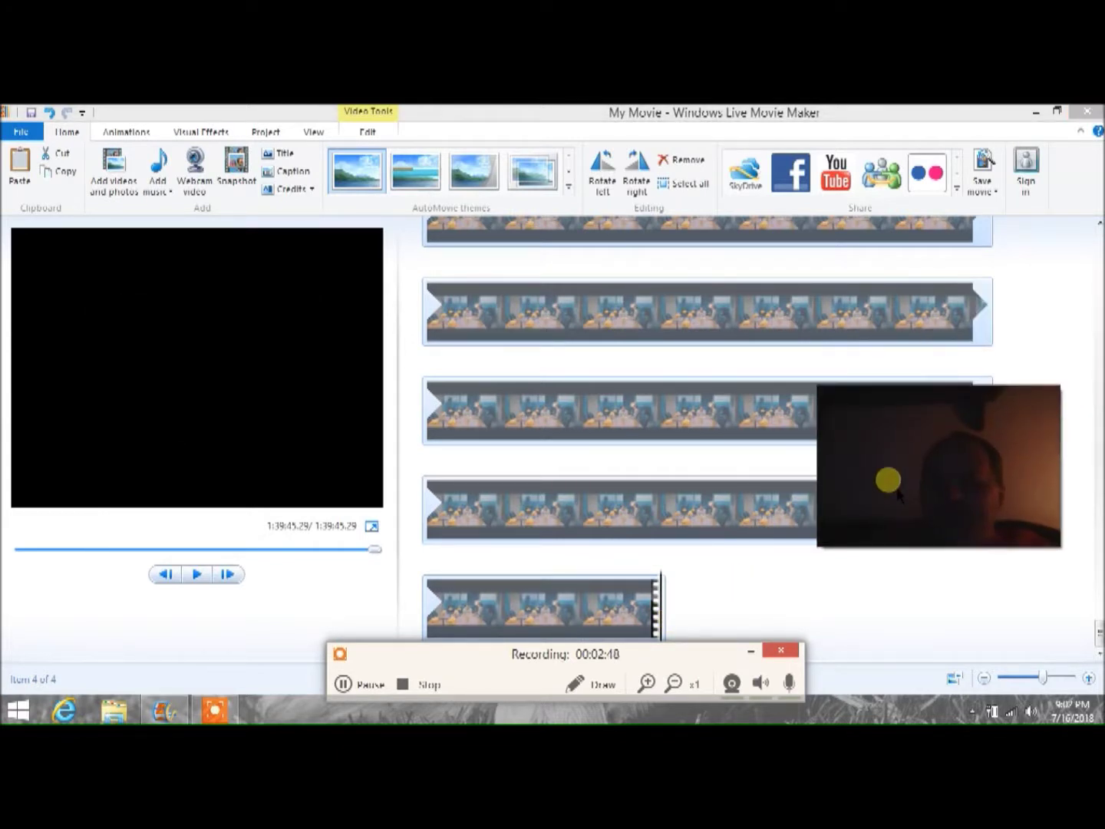
left_click_drag(894, 497, 916, 547)
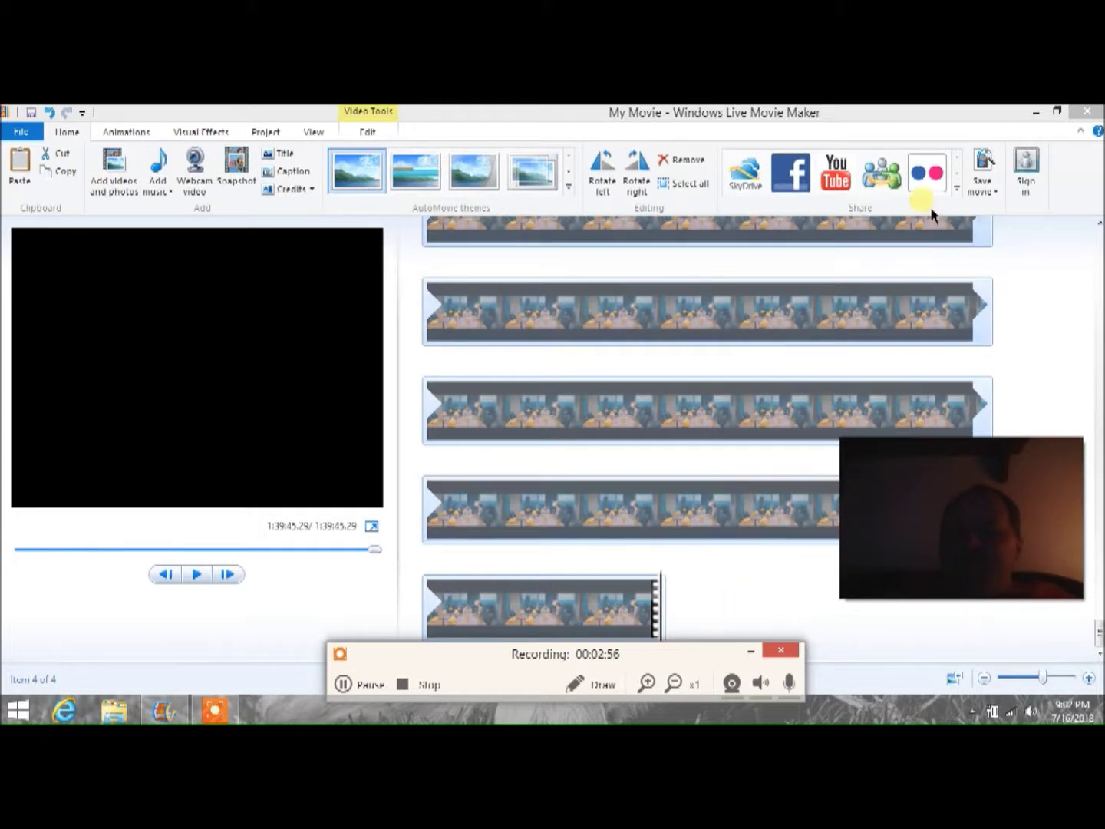
left_click(1002, 193)
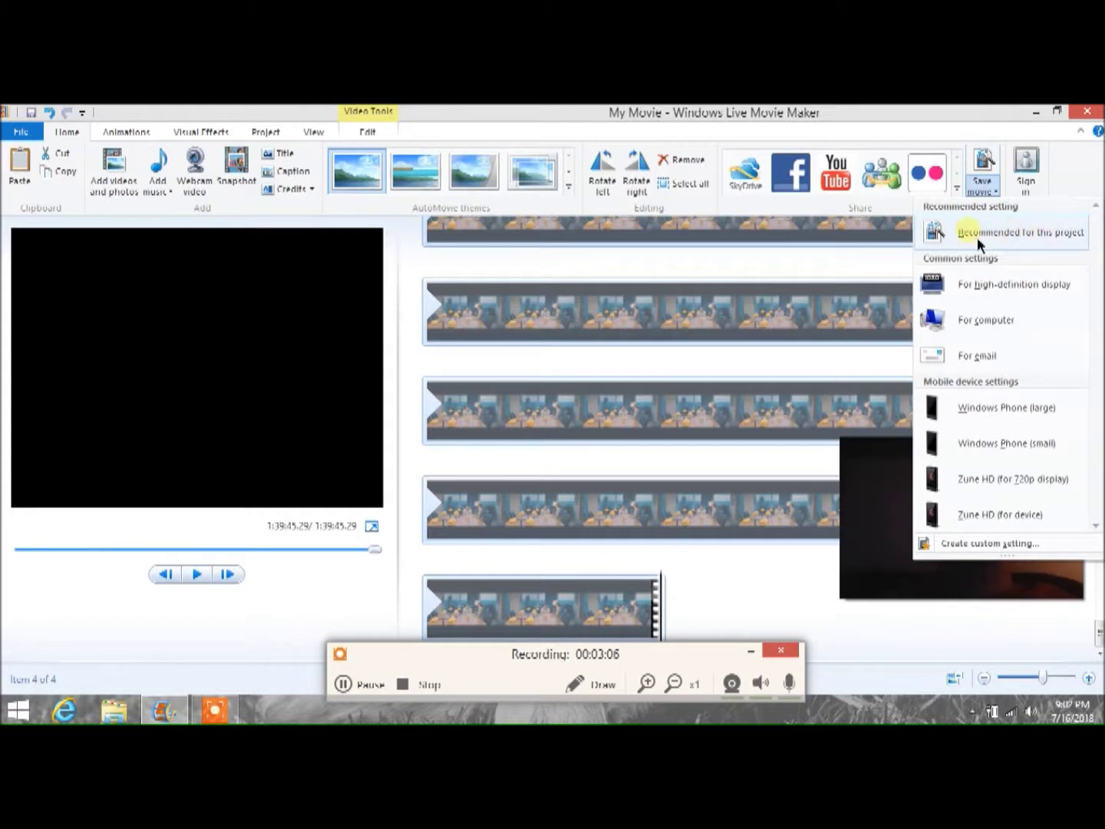
left_click(982, 184)
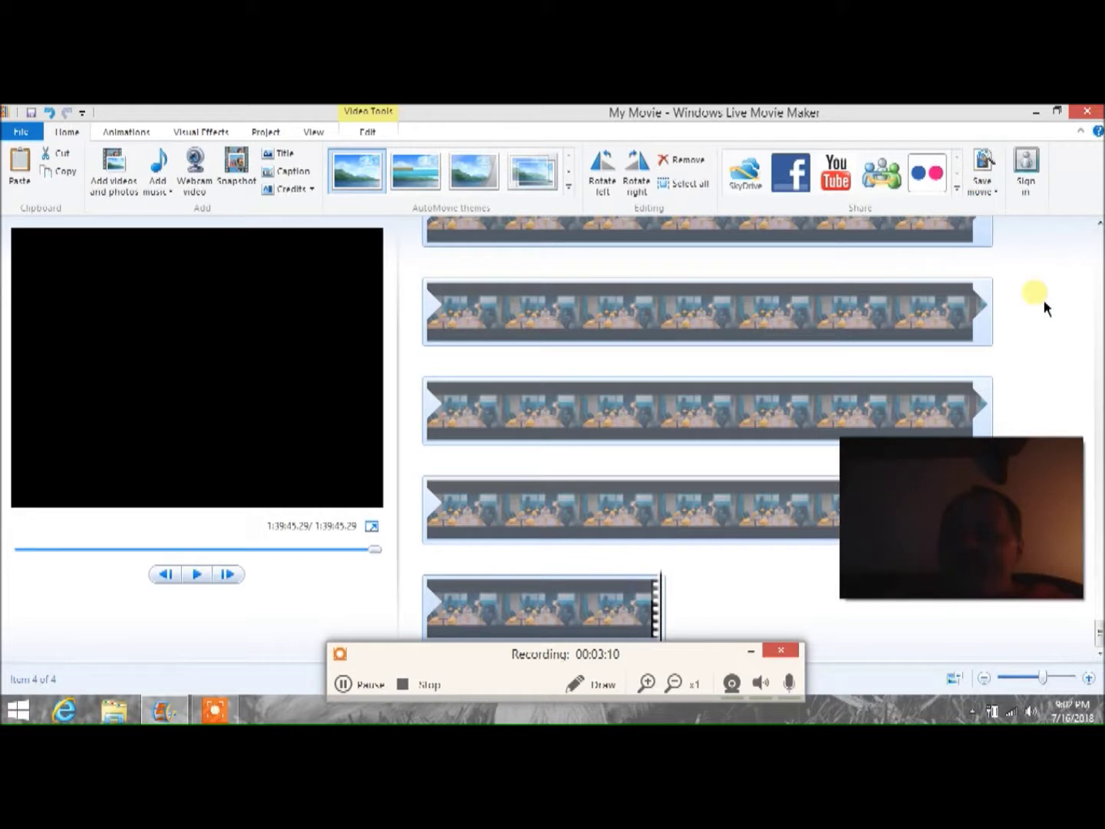